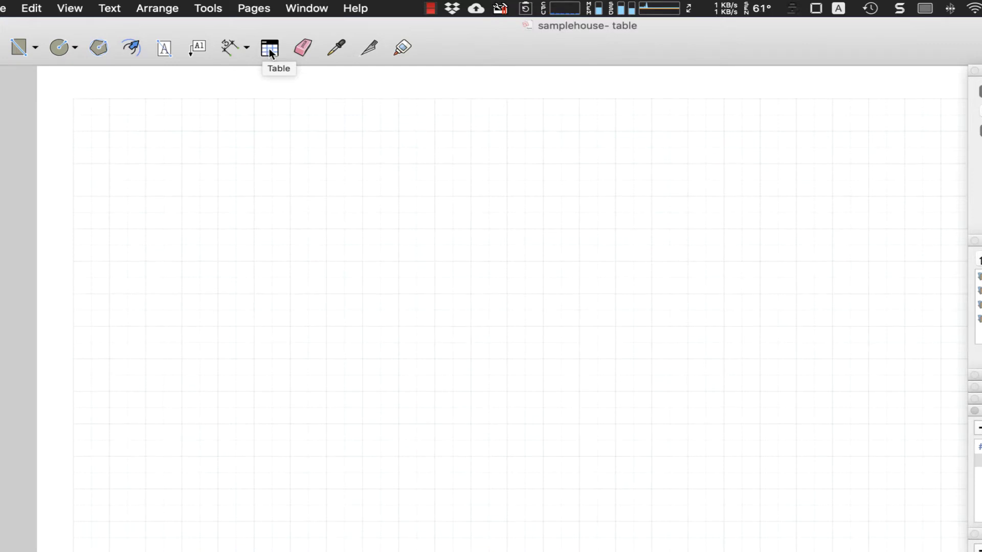
Activate the Table tool and move the docked style panels away from the screen edge.
click(270, 51)
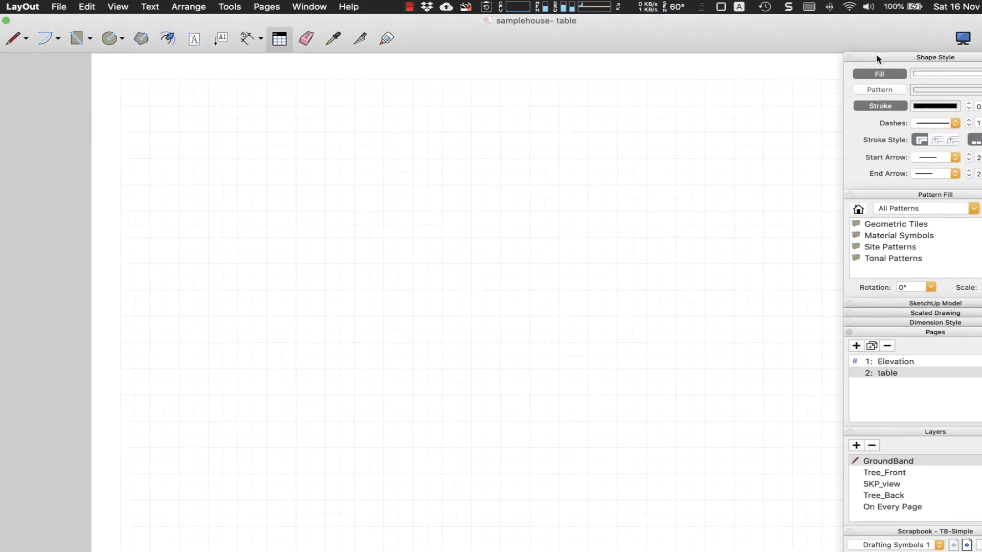
drag(877, 57, 543, 50)
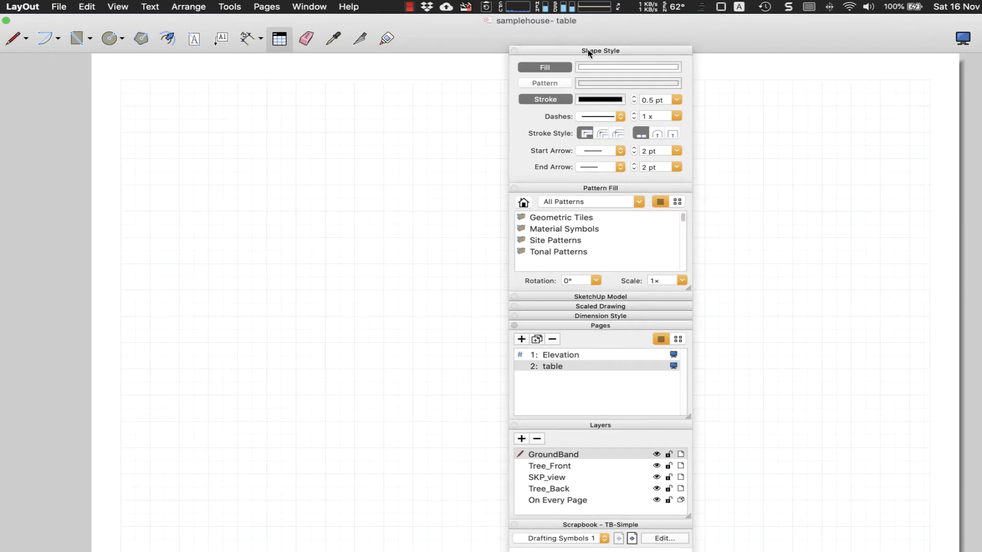
drag(587, 50, 729, 44)
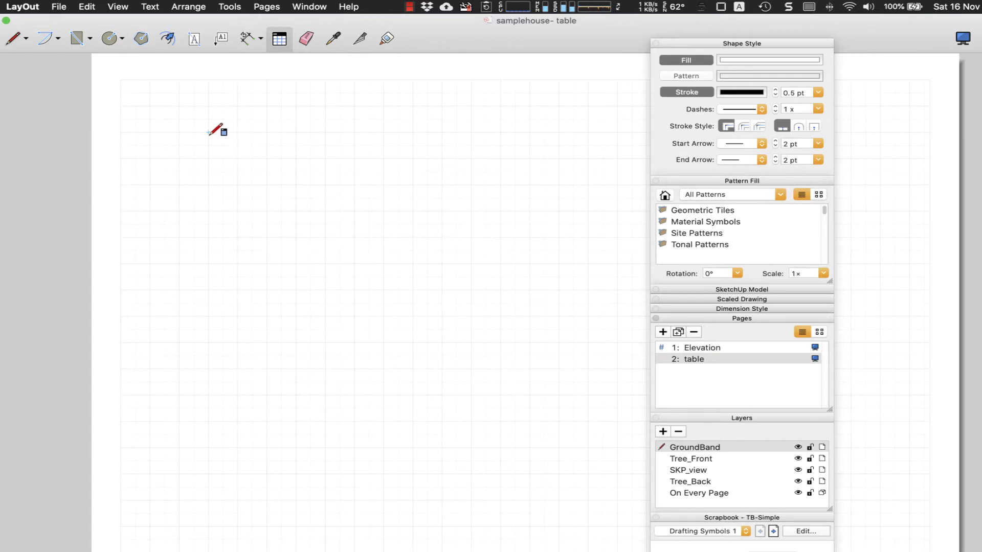
Draw a three-column, four-row table near the page's top-left, stretched slightly taller.
mouse_move(208, 132)
mouse_down()
mouse_move(390, 191)
mouse_move(313, 181)
mouse_move(425, 198)
mouse_move(412, 190)
mouse_move(428, 211)
mouse_move(432, 197)
mouse_move(427, 211)
mouse_up()
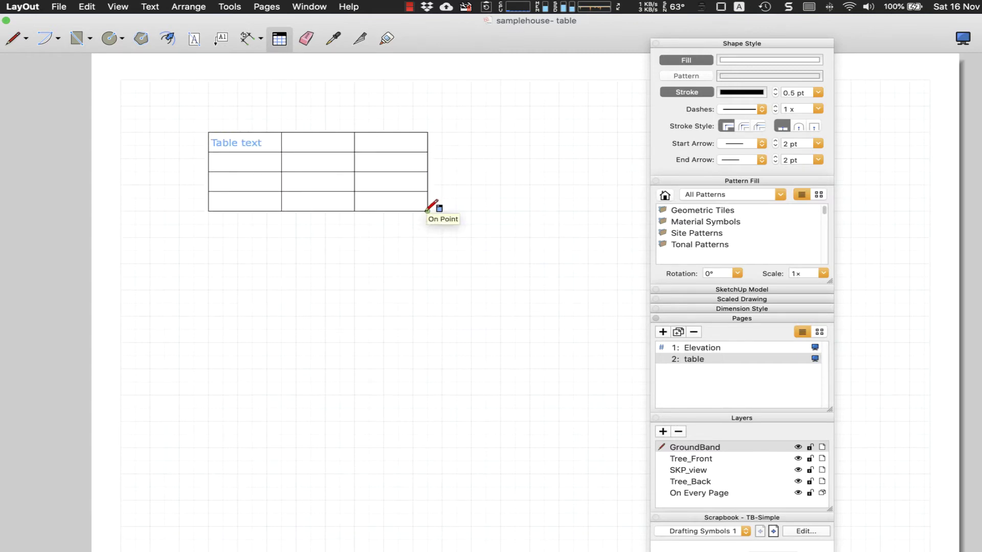
drag(428, 211, 427, 224)
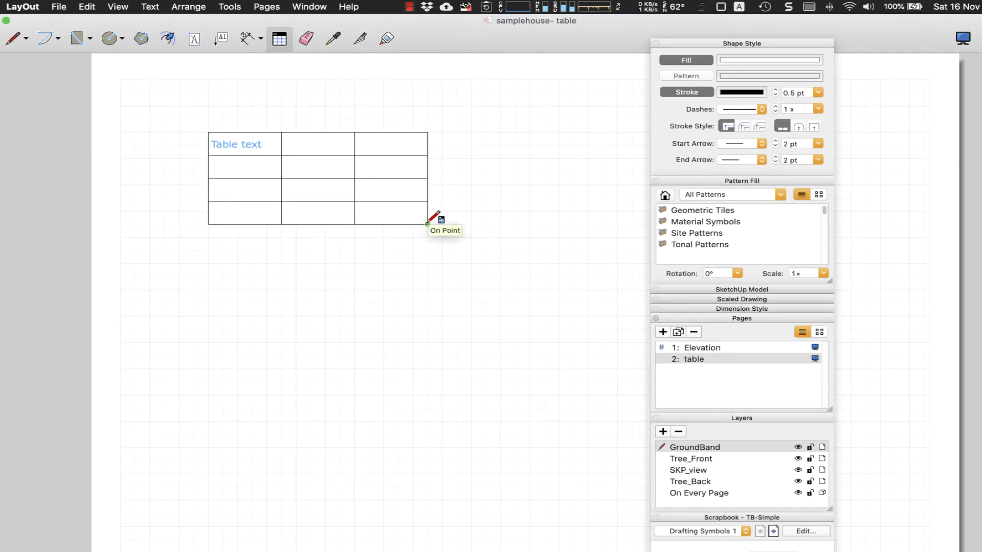
click(428, 223)
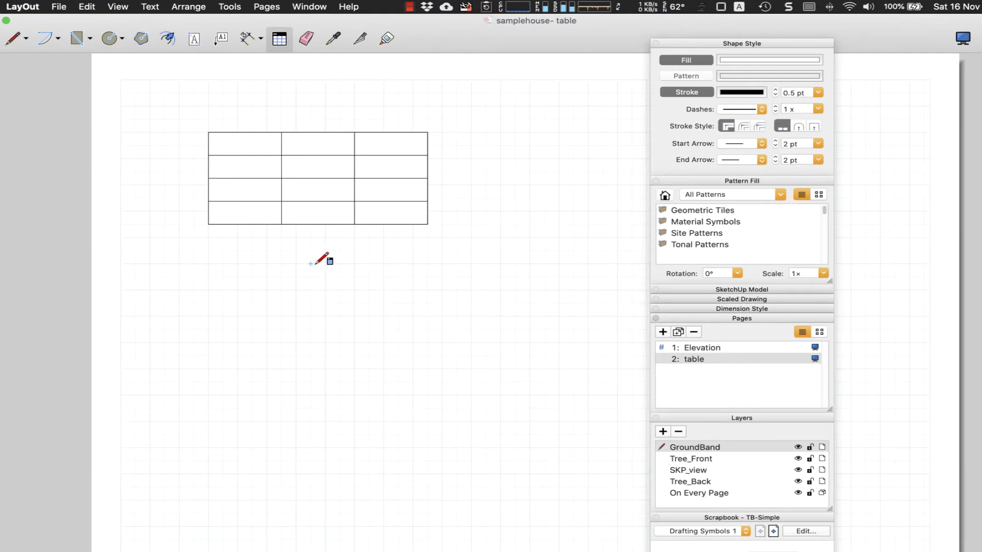
Enter the table and make its first row taller and its first column wider.
key(space)
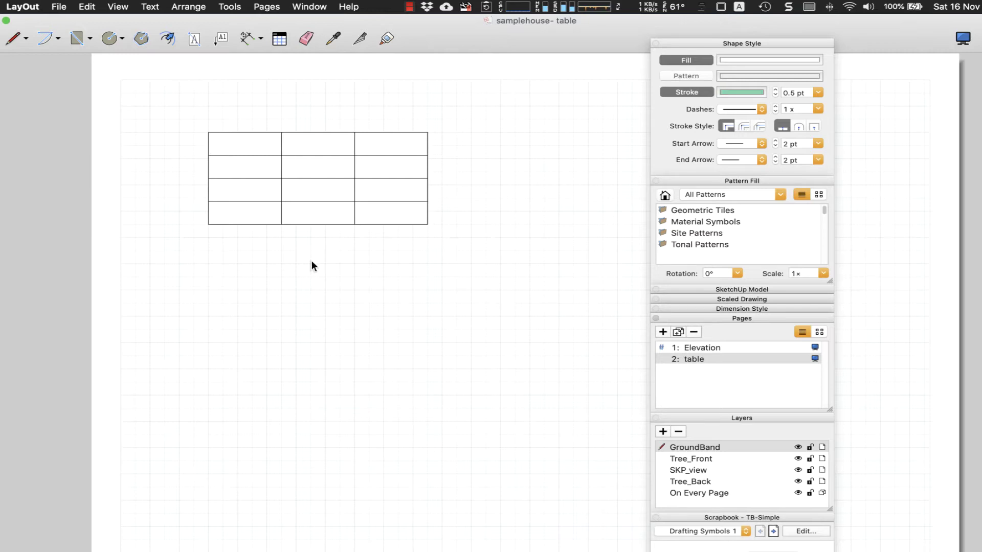
click(297, 157)
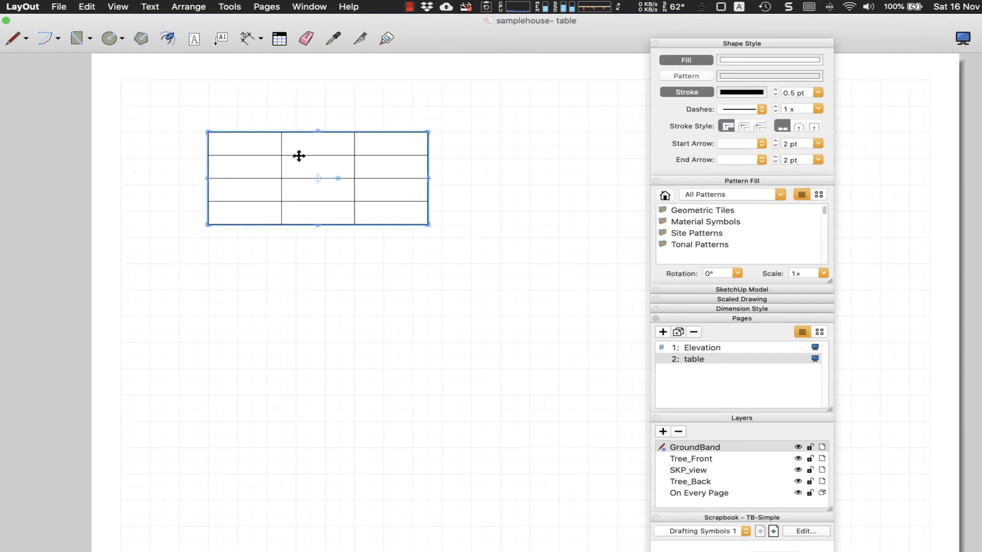
double_click(298, 156)
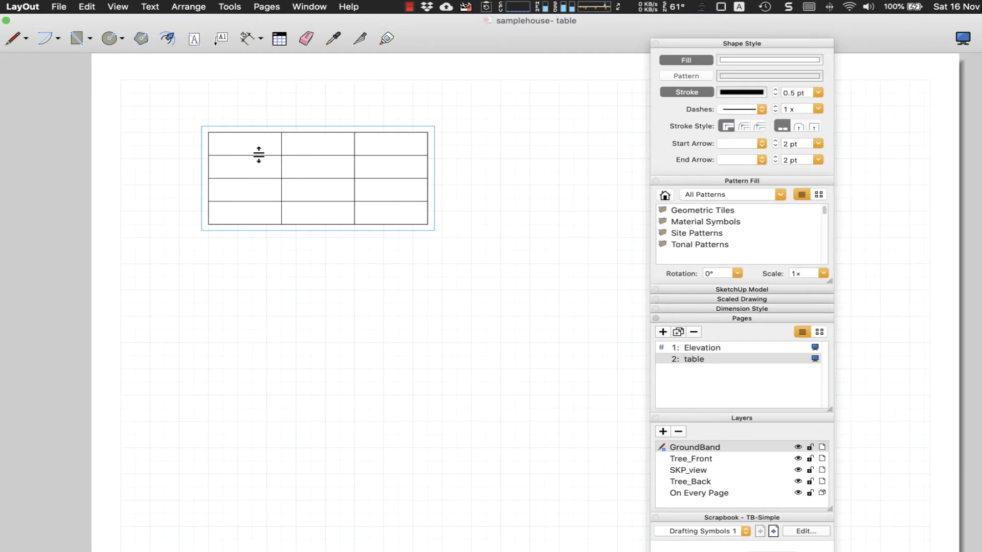
drag(259, 156, 259, 168)
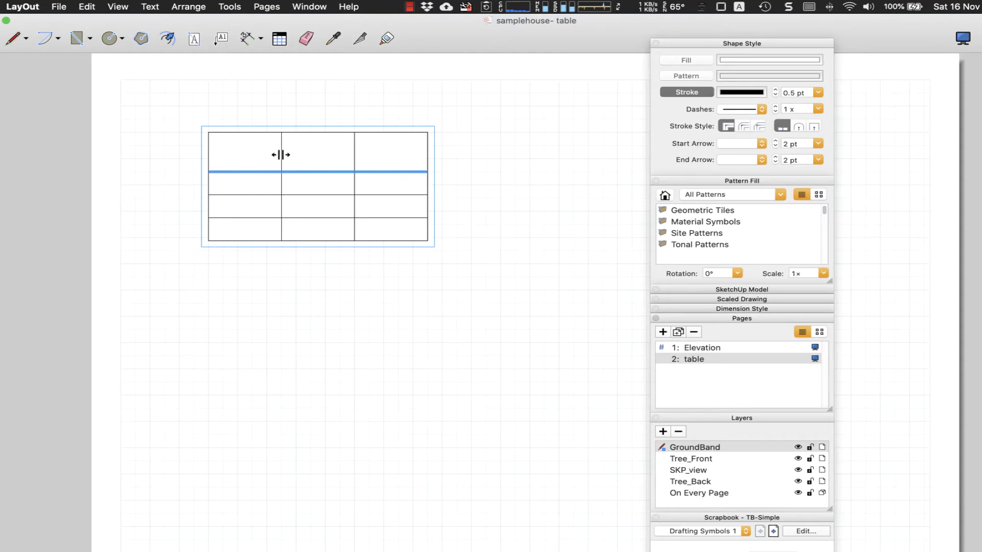
drag(280, 152, 301, 154)
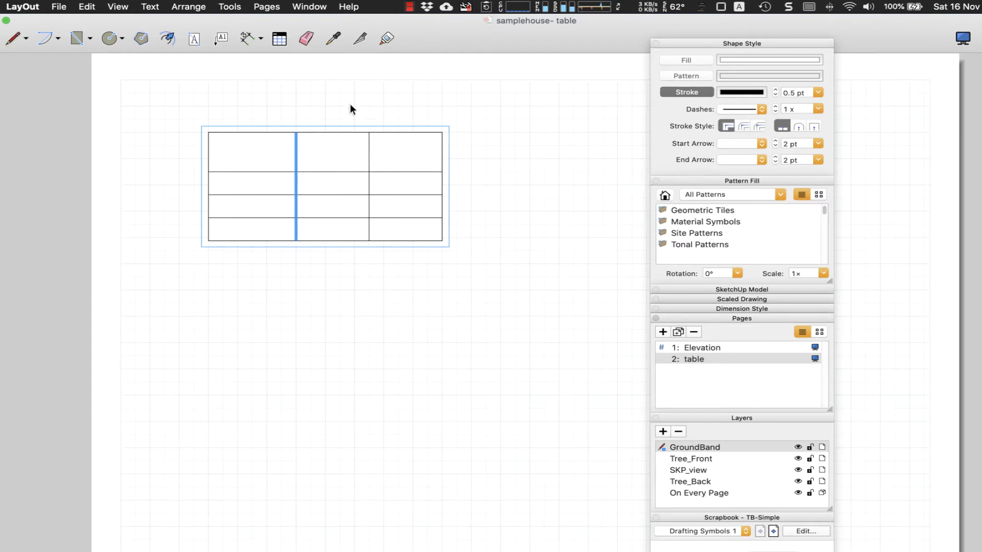
Select each top-row cell in turn, ending on the top-left cell.
click(239, 152)
click(325, 151)
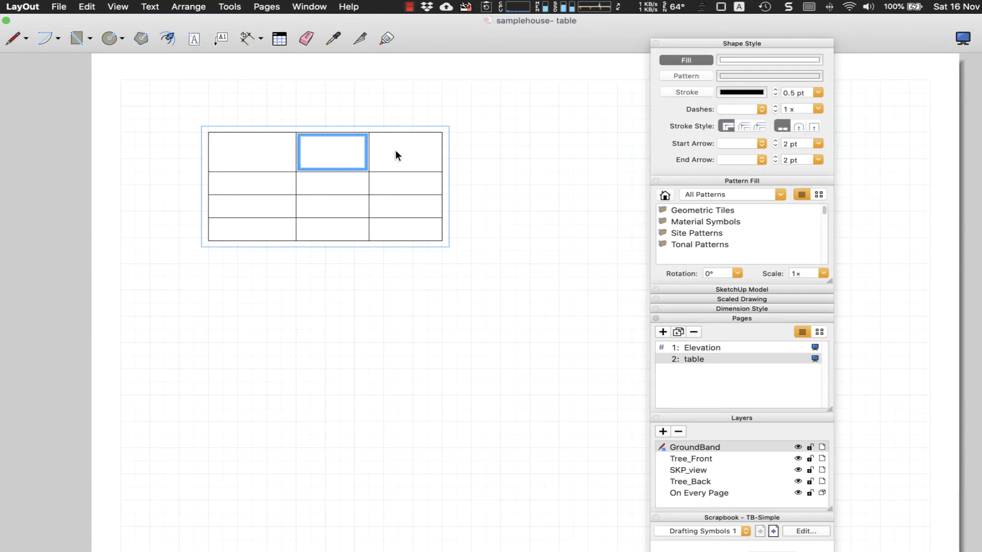
click(393, 150)
click(259, 183)
click(256, 157)
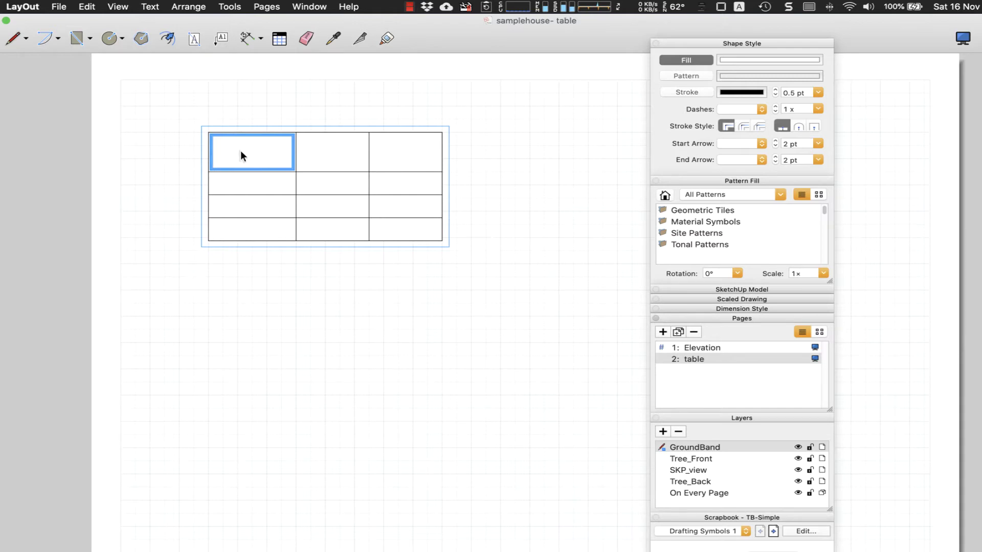
Enter the headers 'sample' and 'qty' in the first two top-row cells.
double_click(241, 151)
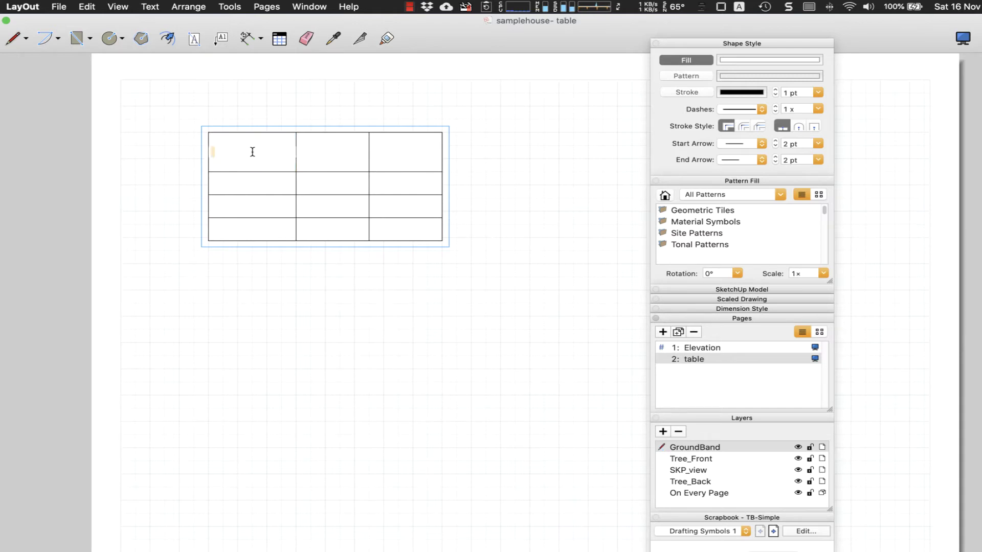
text(sample)
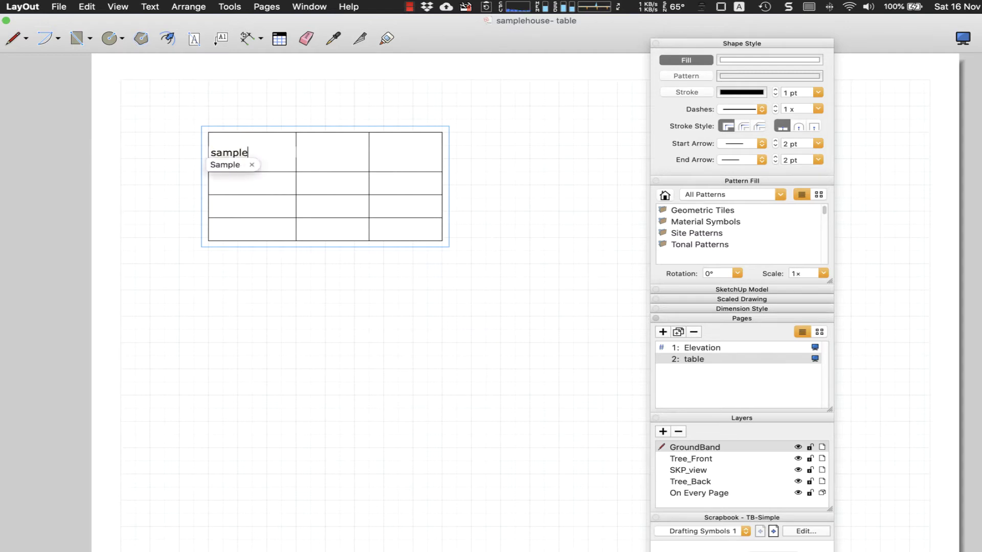
double_click(321, 152)
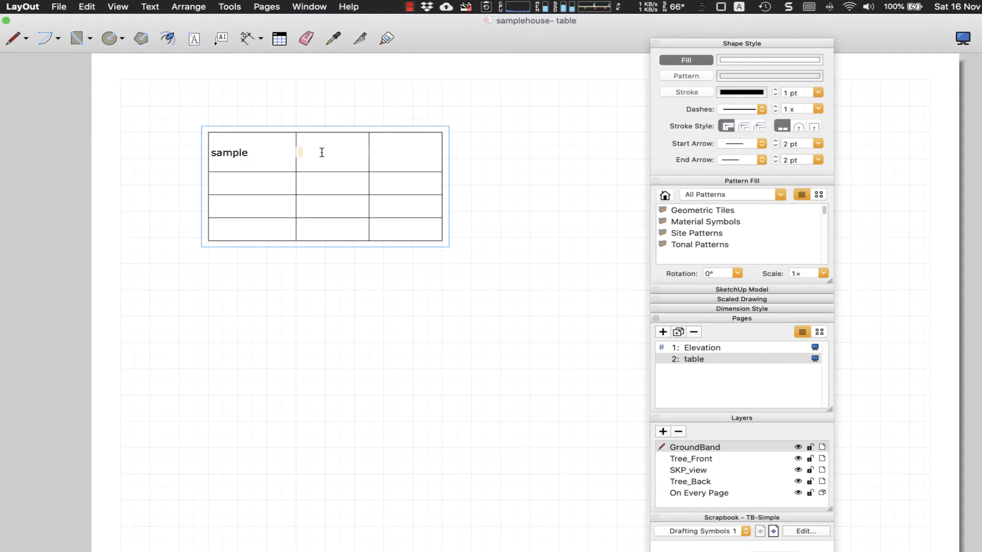
text(qty)
key(Escape)
Enter 100 below 'sample' and 200 below 'qty'.
click(317, 181)
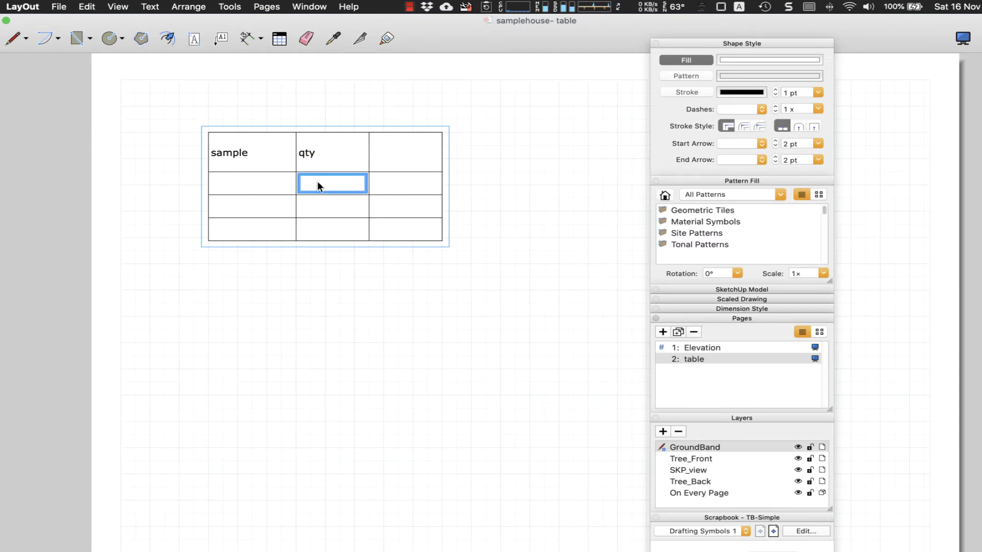
click(250, 180)
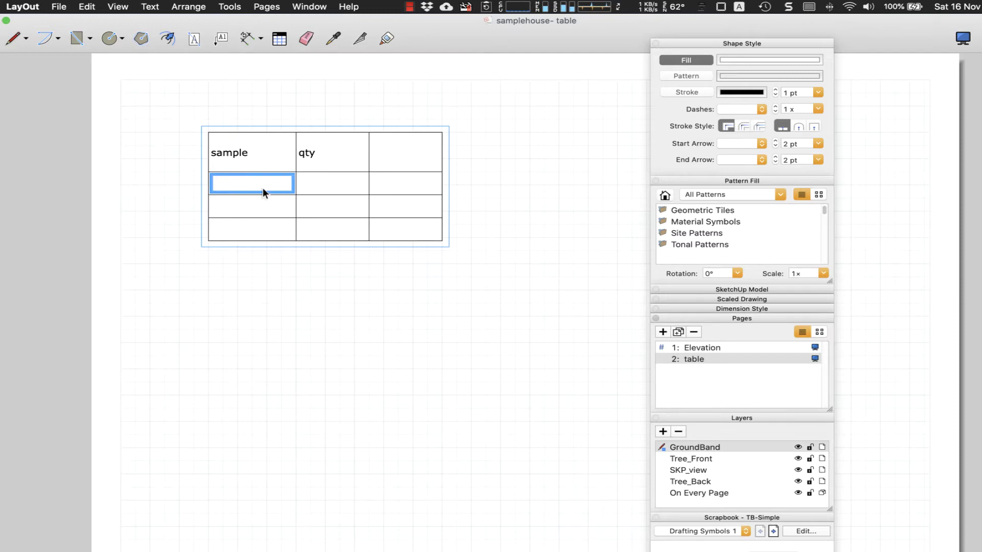
text(100)
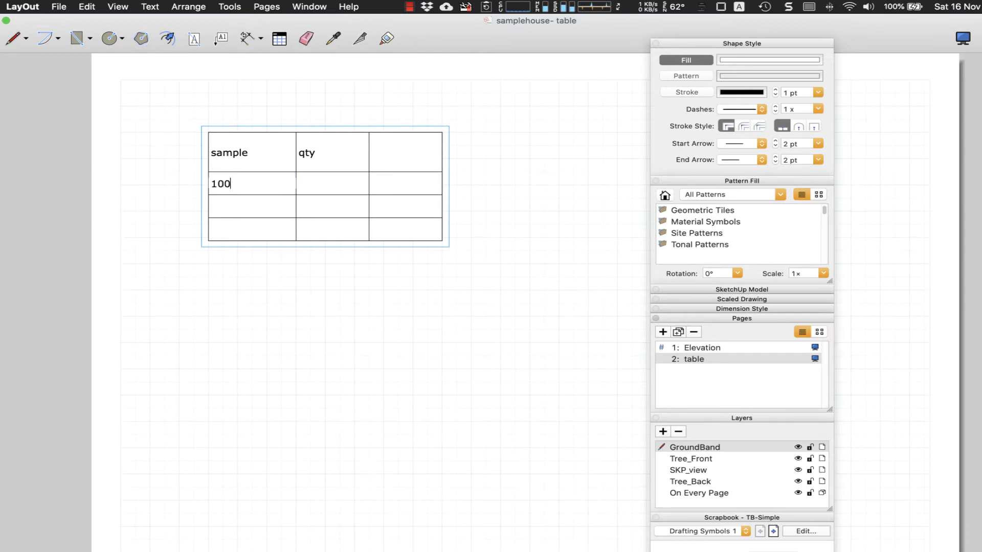
key(Escape)
click(331, 186)
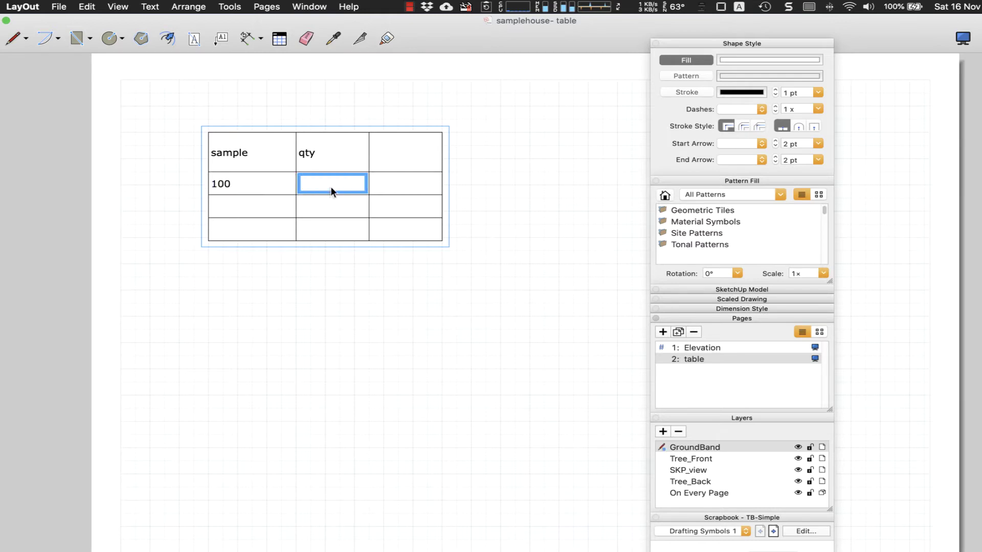
text(200)
key(Escape)
Reselect the 'sample' cell and collapse the Pages and Layers panels.
click(243, 180)
click(240, 155)
click(329, 152)
click(403, 162)
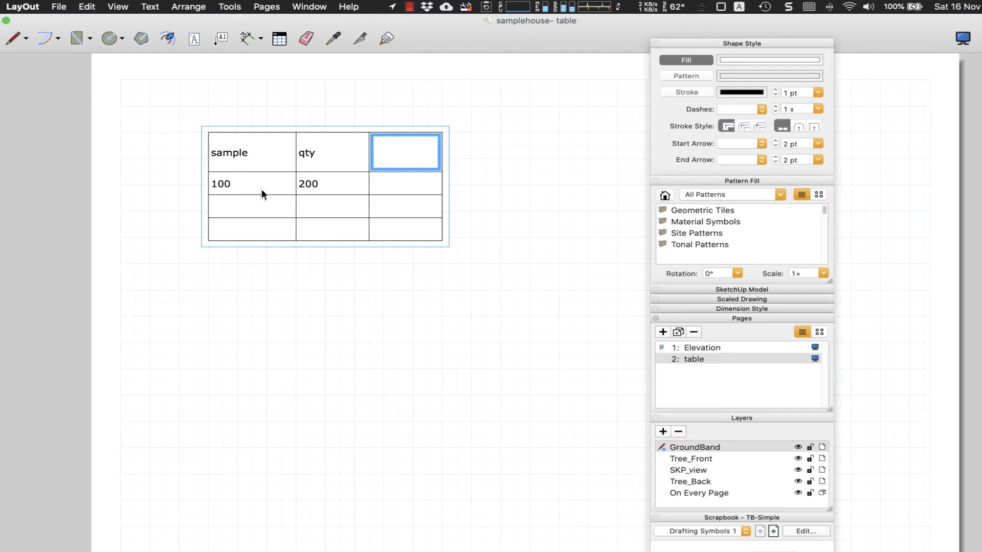
click(251, 151)
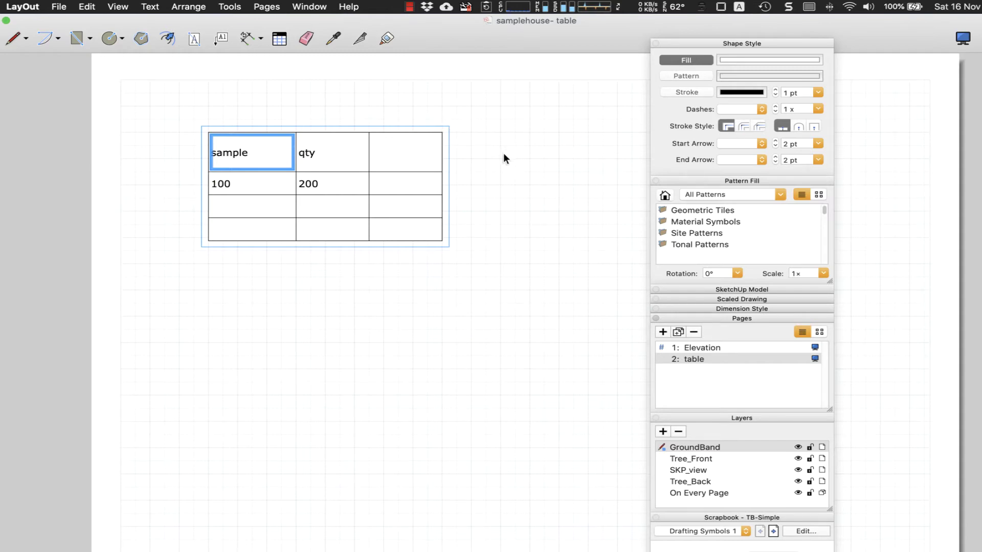
click(700, 318)
click(699, 327)
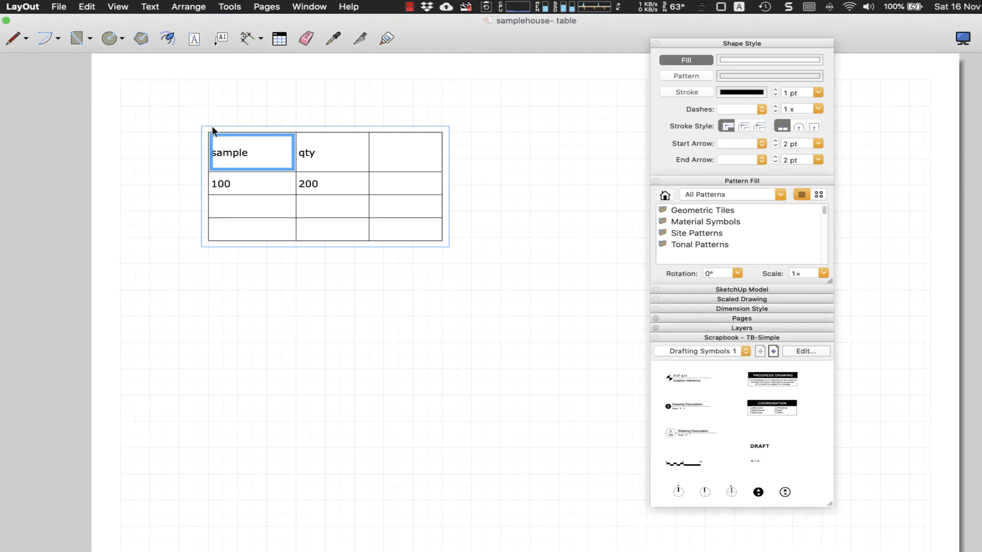
Show the Fonts panel beside the table and select the 'sample' cell.
click(318, 6)
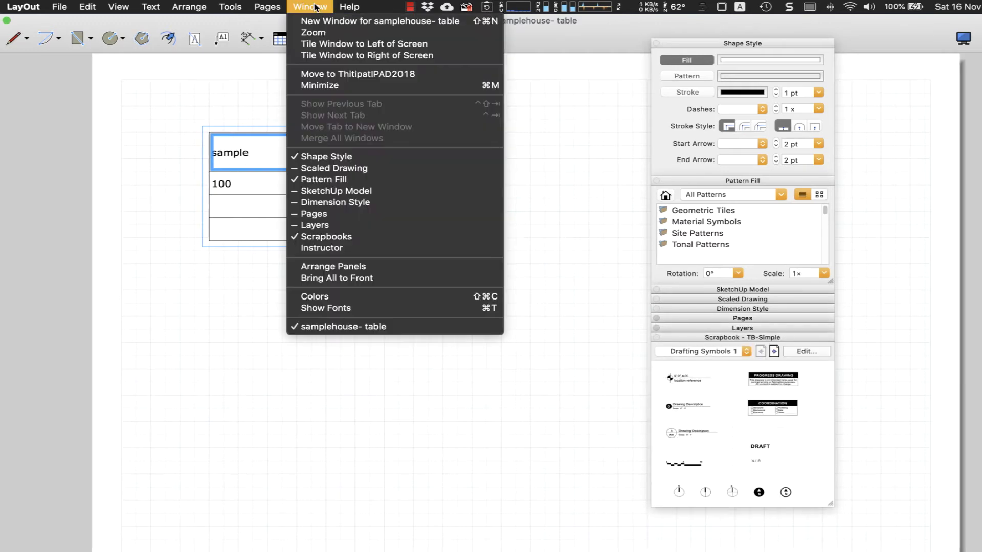
click(351, 312)
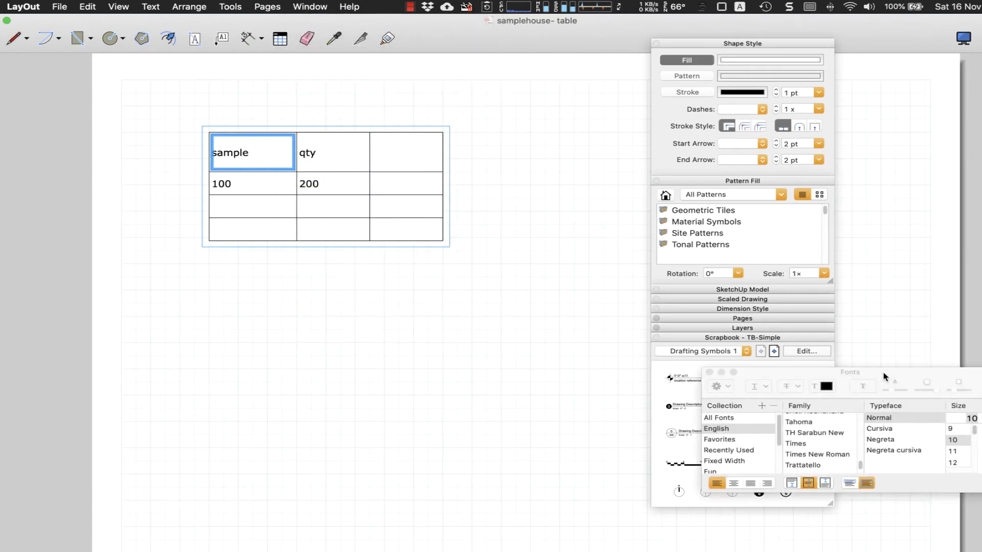
drag(885, 375, 445, 265)
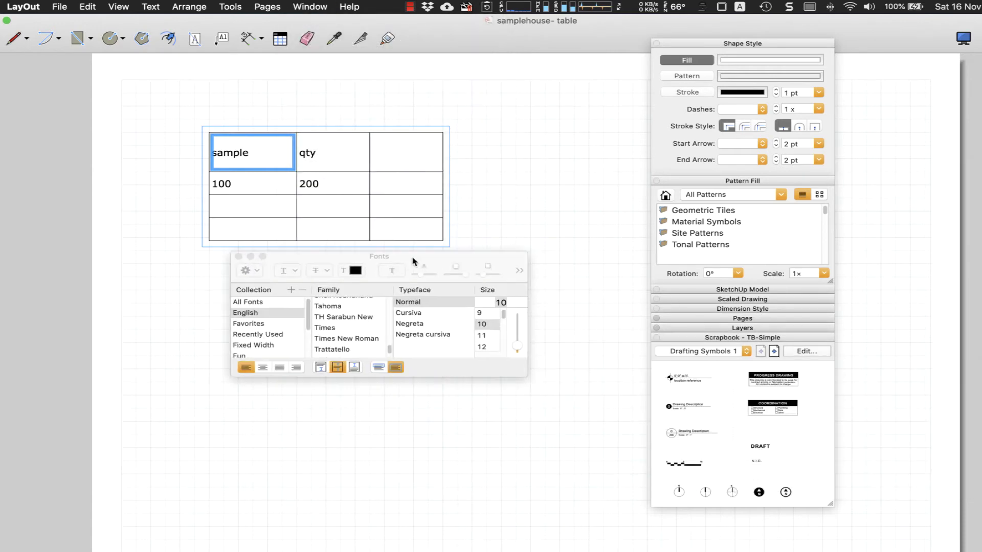
click(238, 187)
click(249, 152)
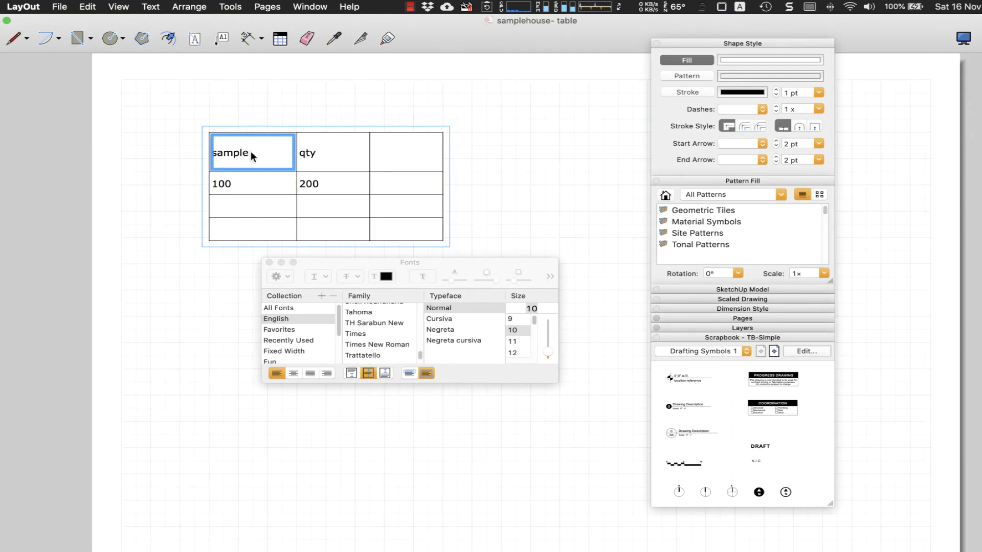
Make 'sample' centred, 14 pt and blue.
click(294, 374)
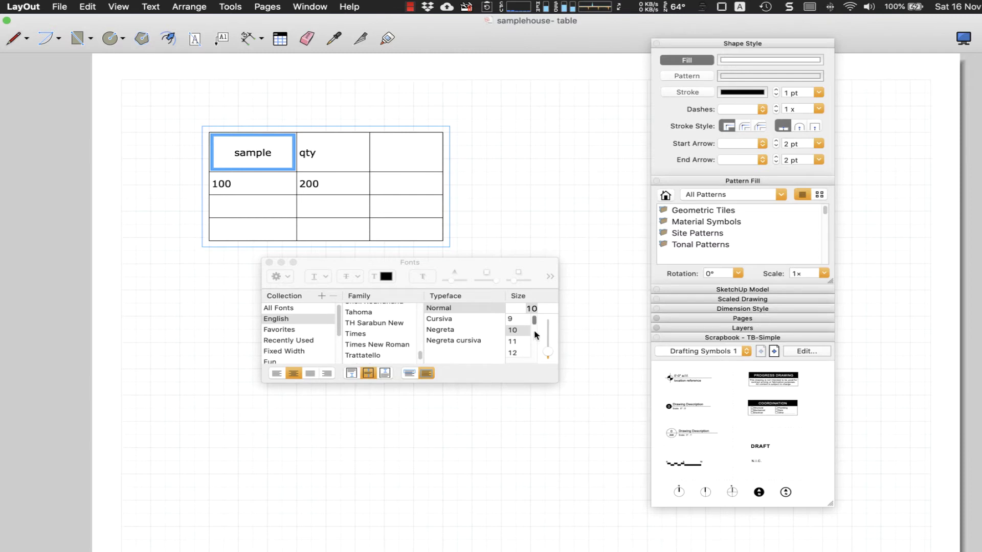
drag(535, 321, 535, 329)
click(514, 349)
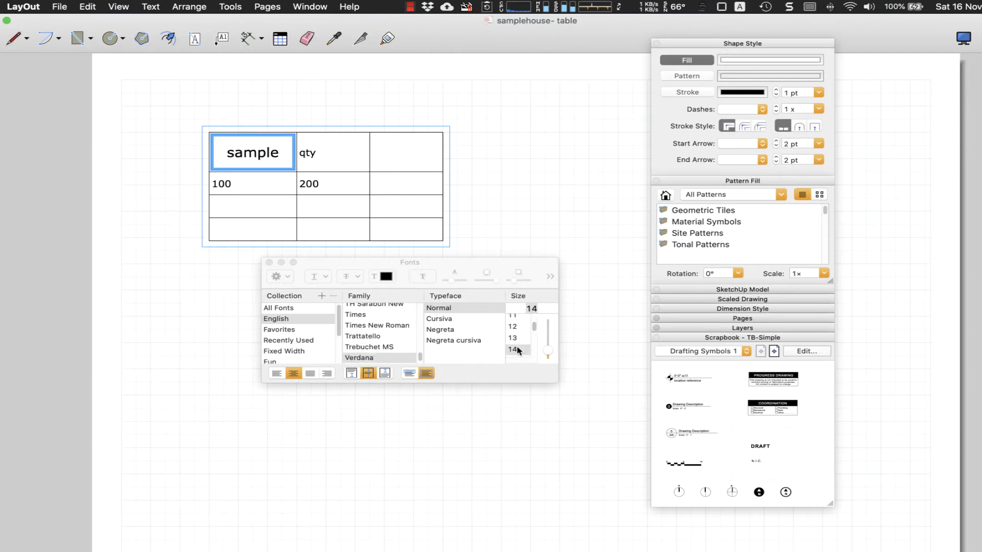
click(386, 276)
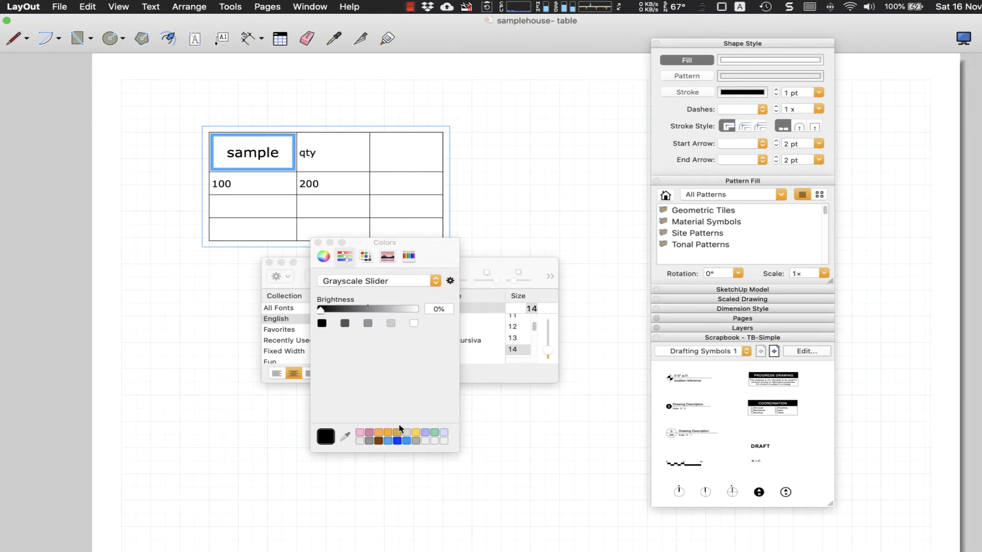
click(397, 442)
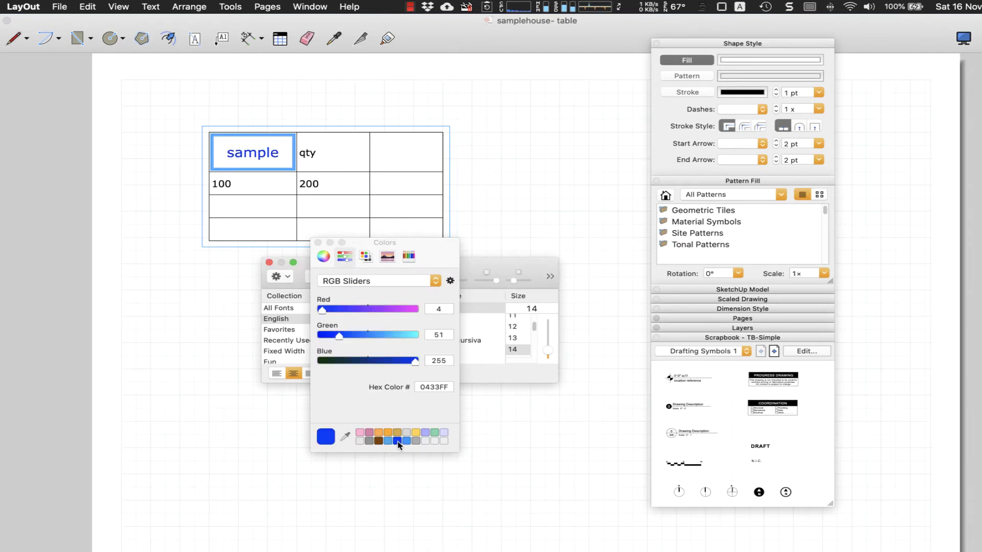
click(317, 242)
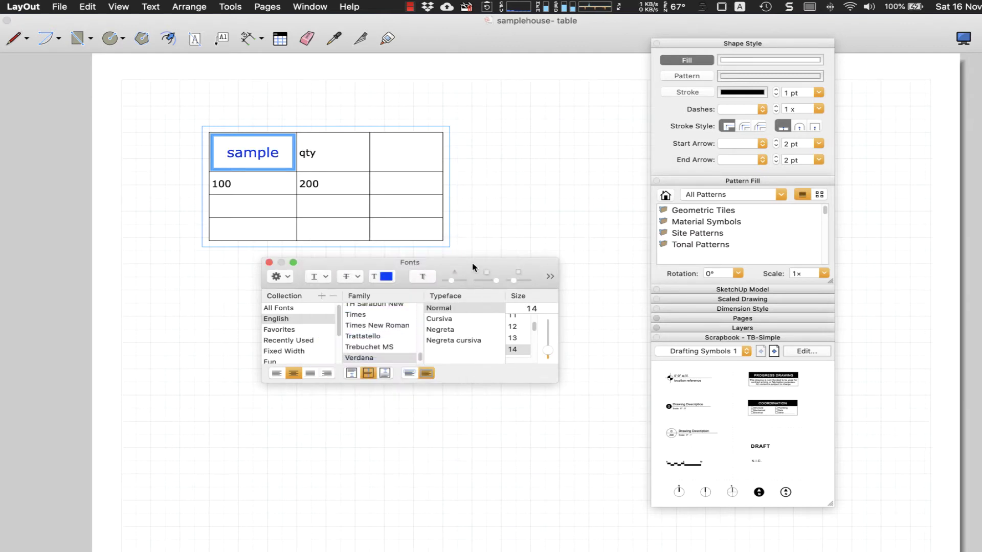
click(256, 184)
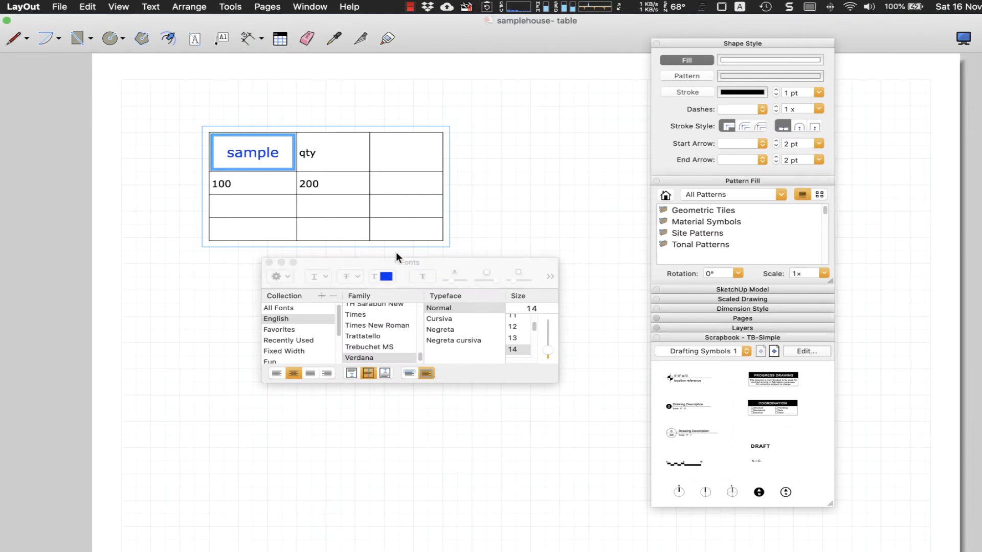
Move the Fonts panel below the table and select the whole table.
drag(400, 264, 475, 341)
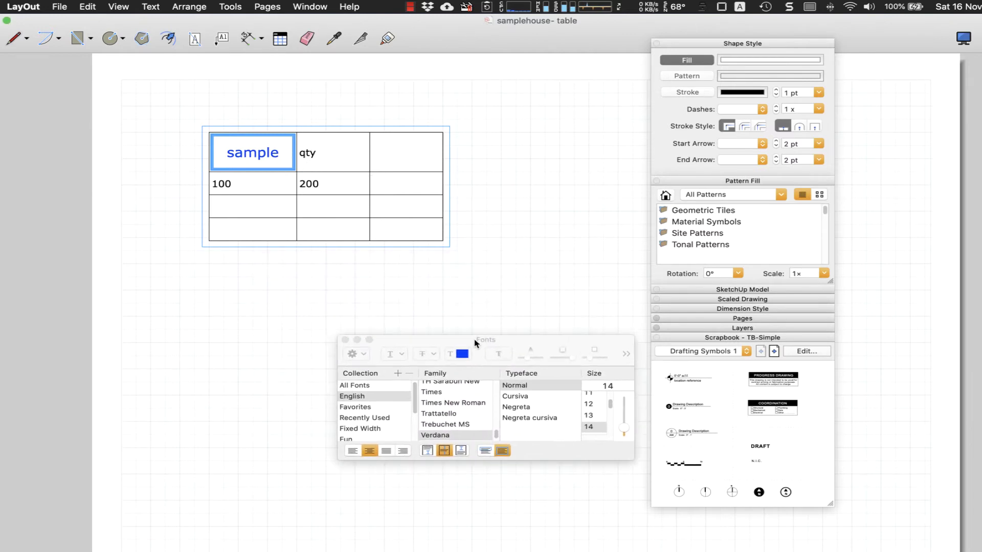
click(495, 135)
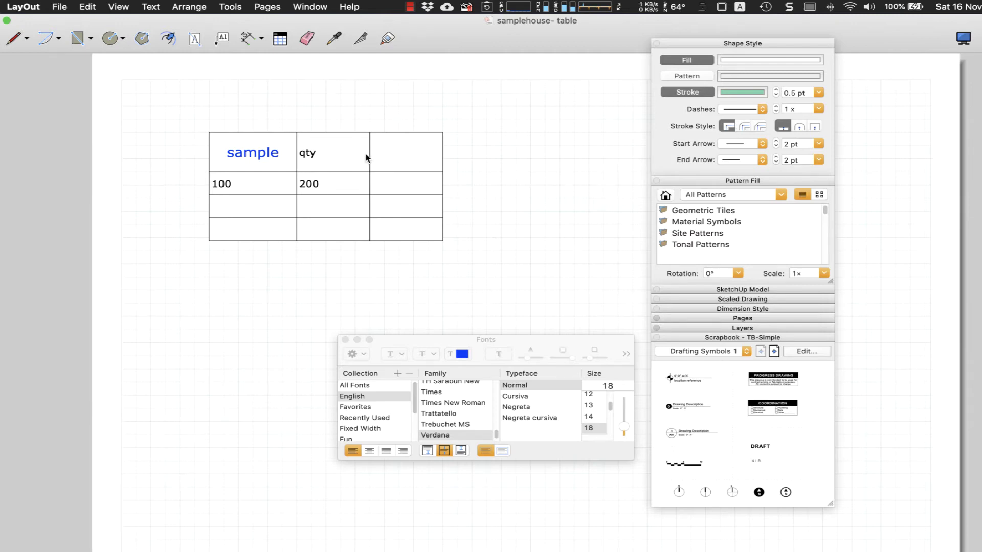
click(249, 209)
key(Escape)
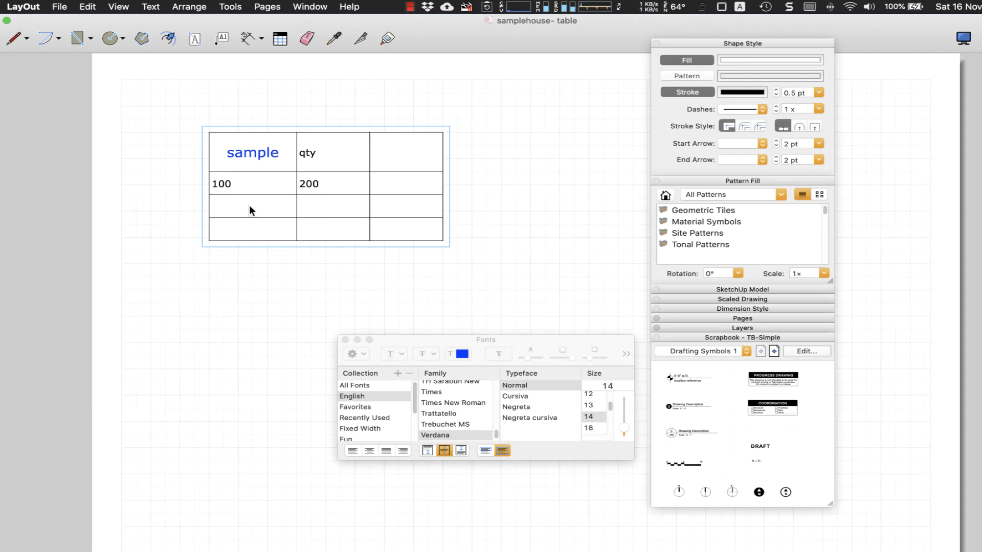
Merge the two empty third-row cells below 100 and 200 into one cell.
drag(250, 209, 317, 211)
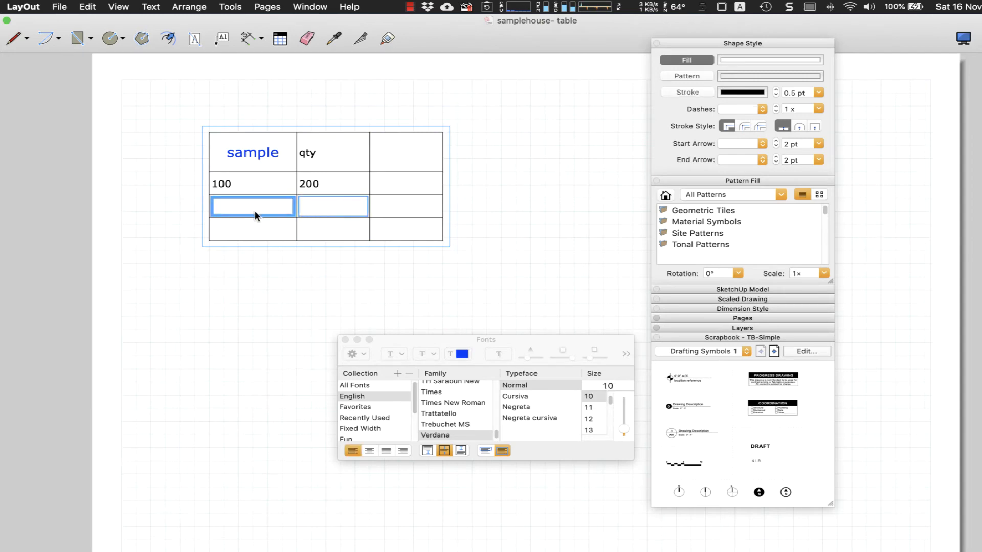
right_click(317, 209)
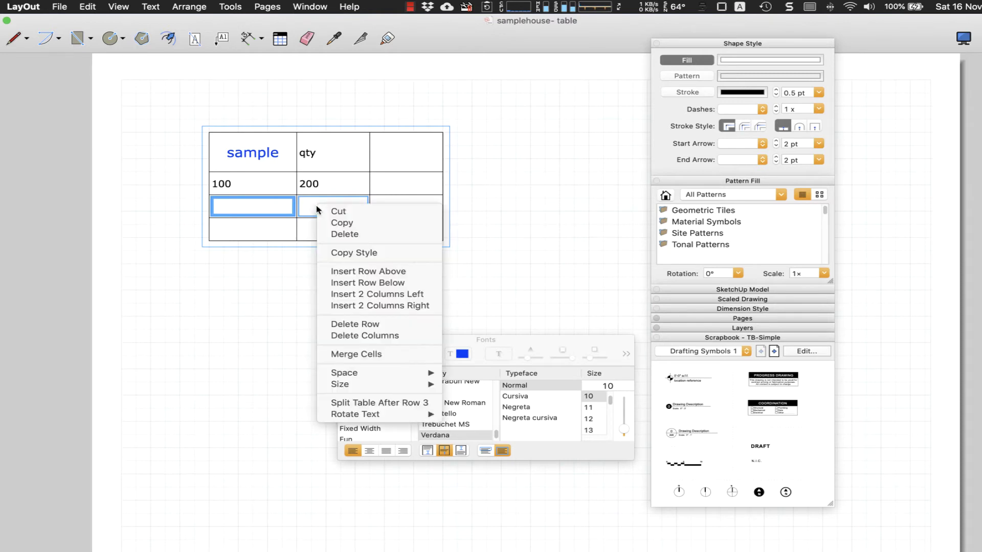
click(356, 355)
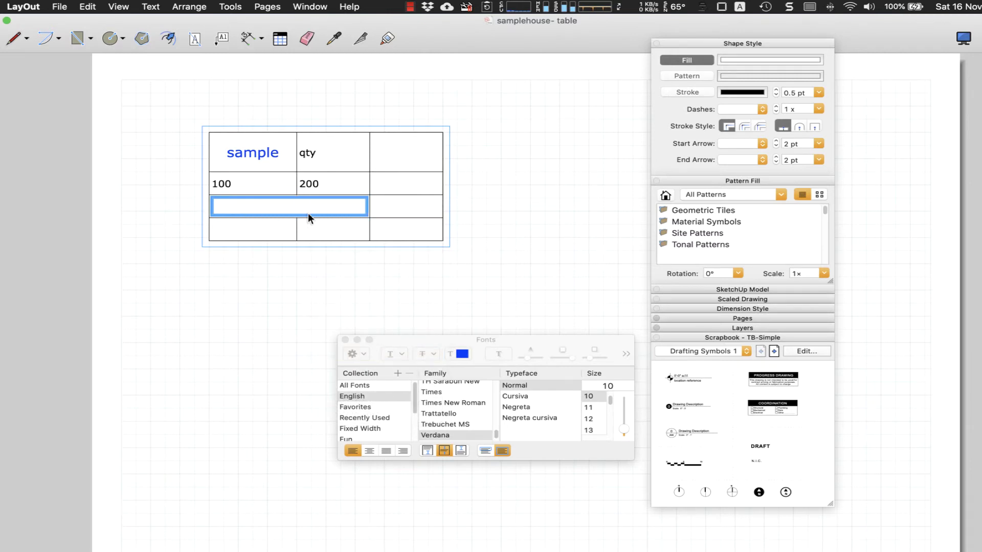
click(263, 233)
click(323, 203)
click(245, 192)
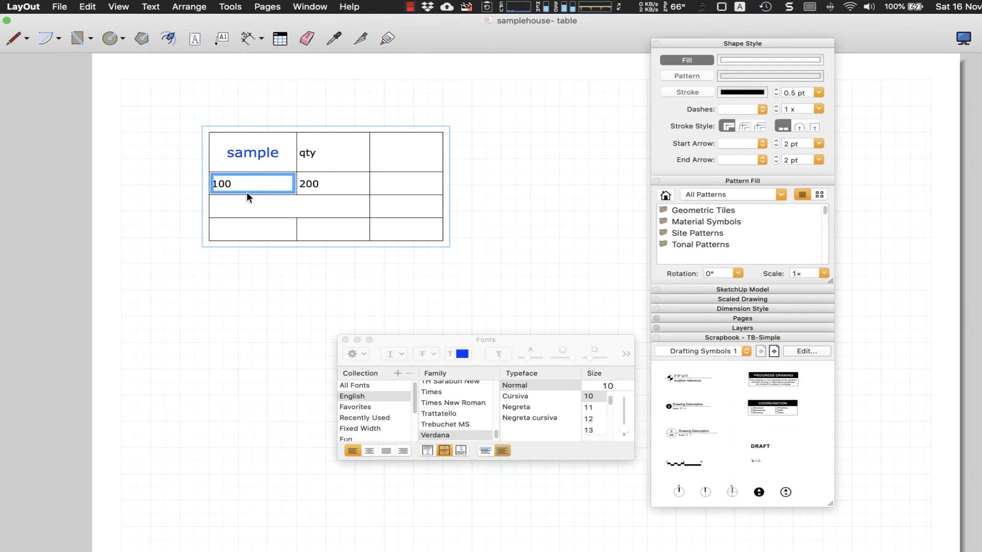
click(332, 187)
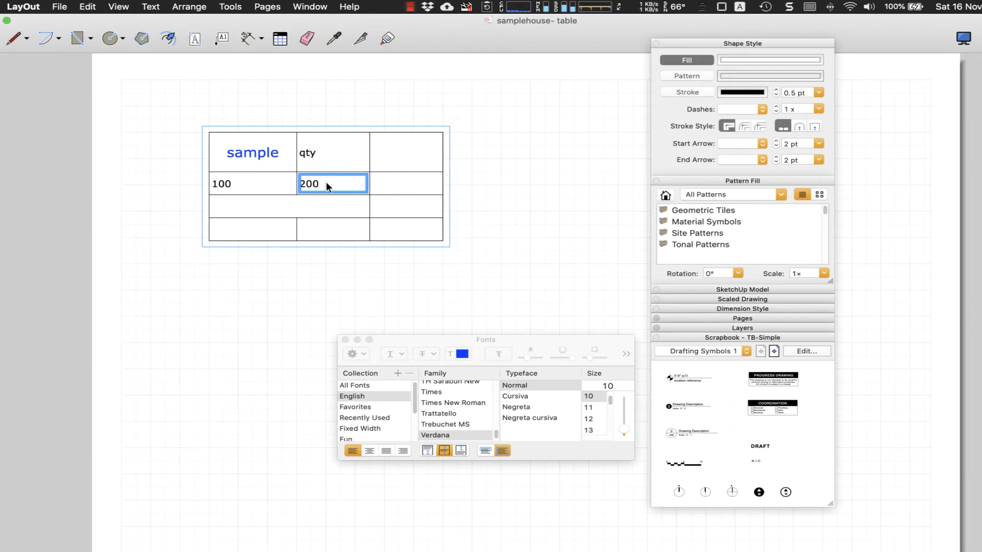
right_click(326, 186)
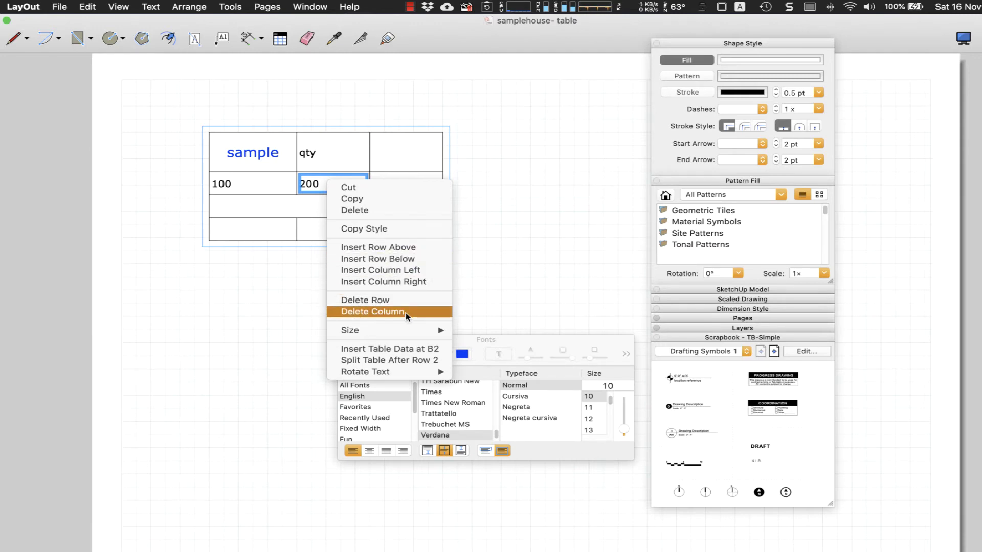
click(481, 109)
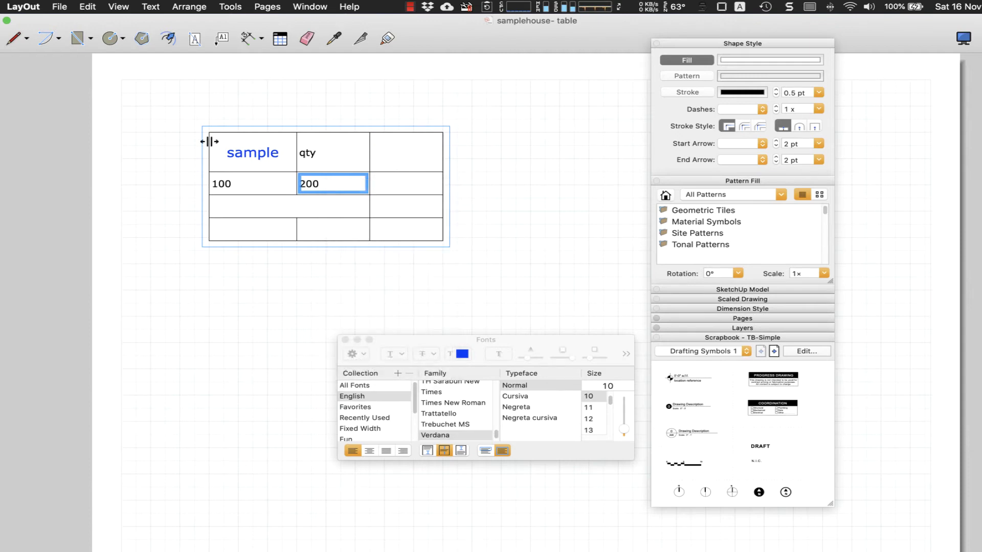
Move the whole table about 12.6 mm left and leave it selected.
key(Escape)
click(293, 152)
click(346, 144)
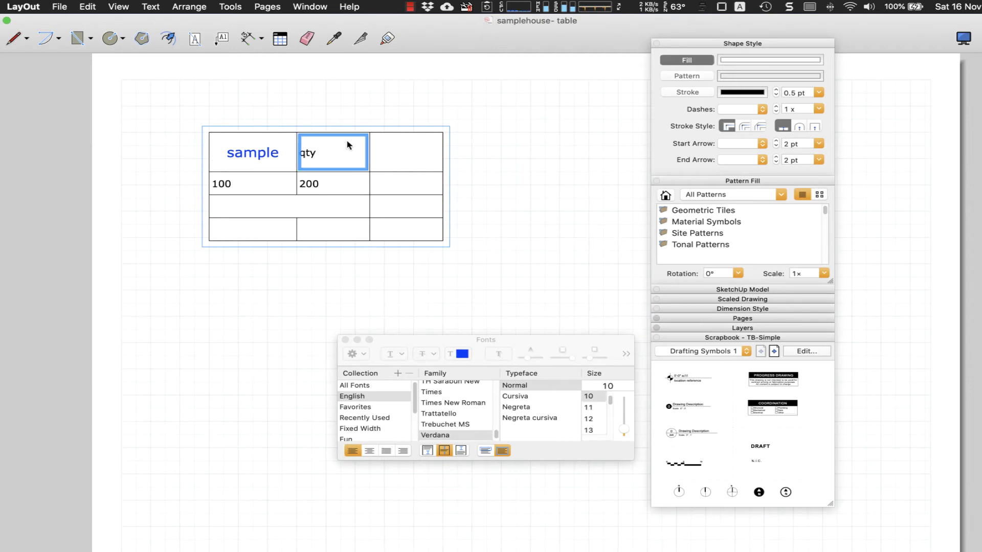
click(452, 124)
click(418, 135)
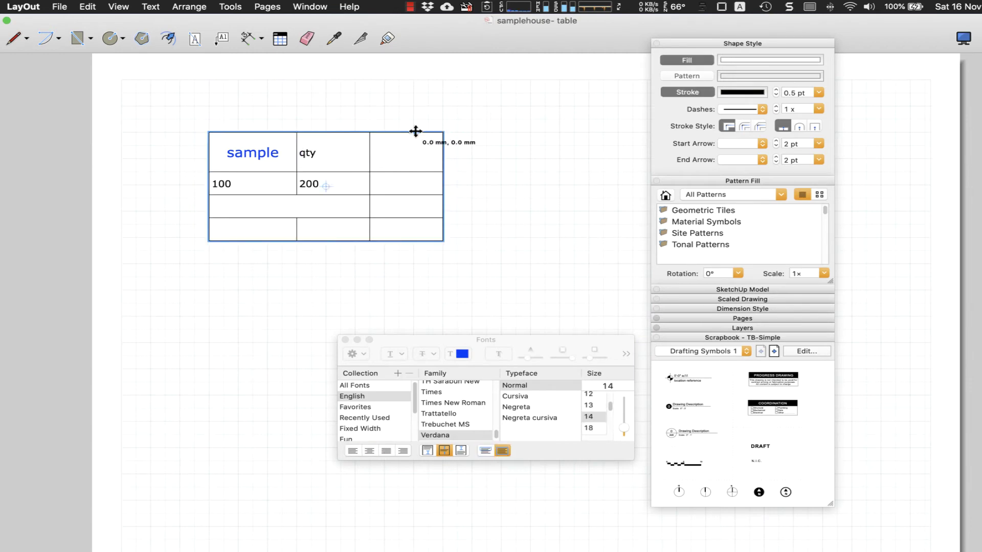
drag(406, 133, 369, 133)
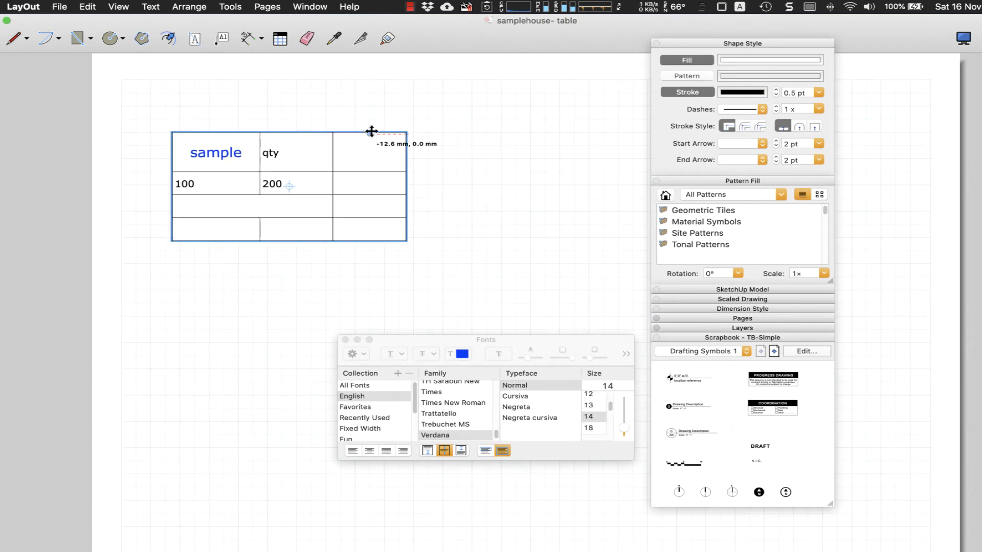
click(456, 154)
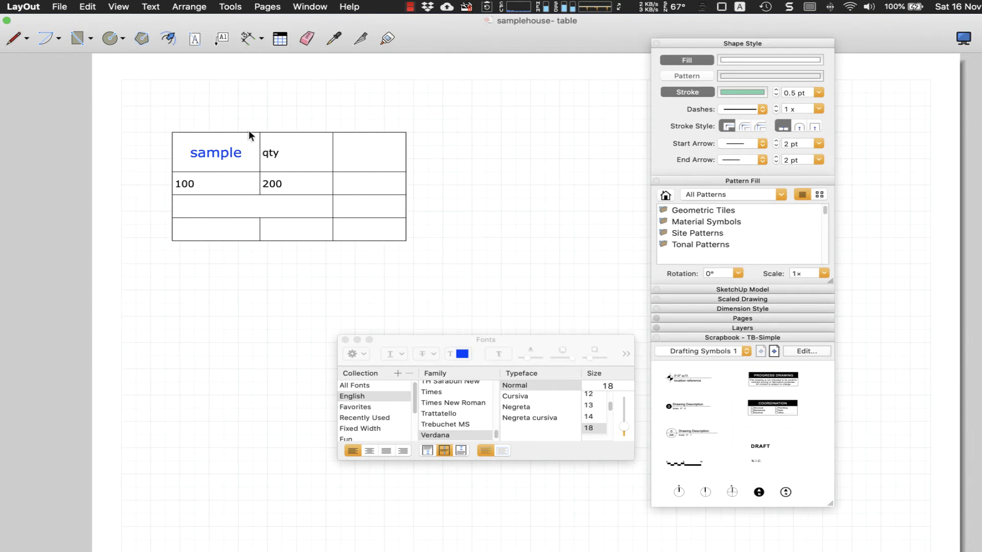
click(308, 134)
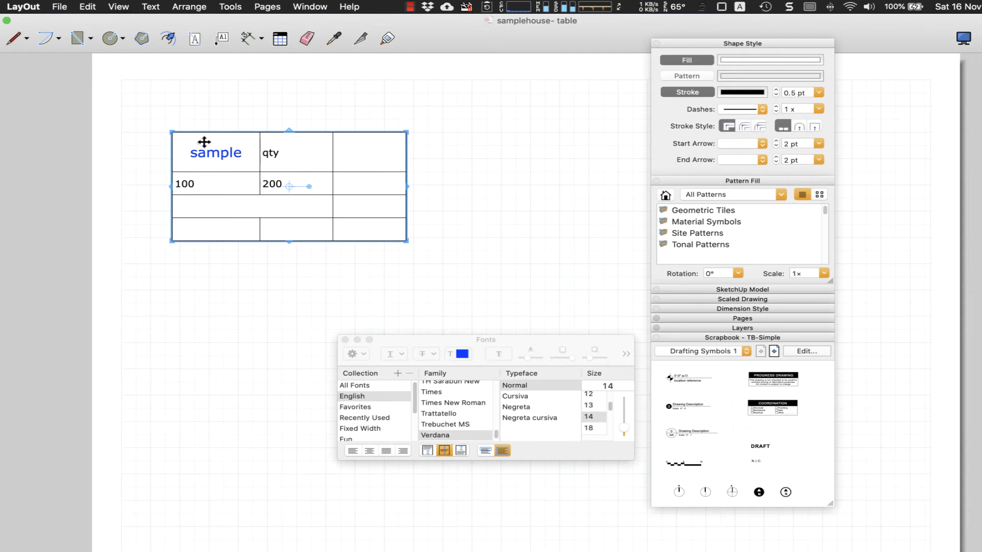
Fill the table with Lemon yellow from the Colors window's Pencils.
click(749, 61)
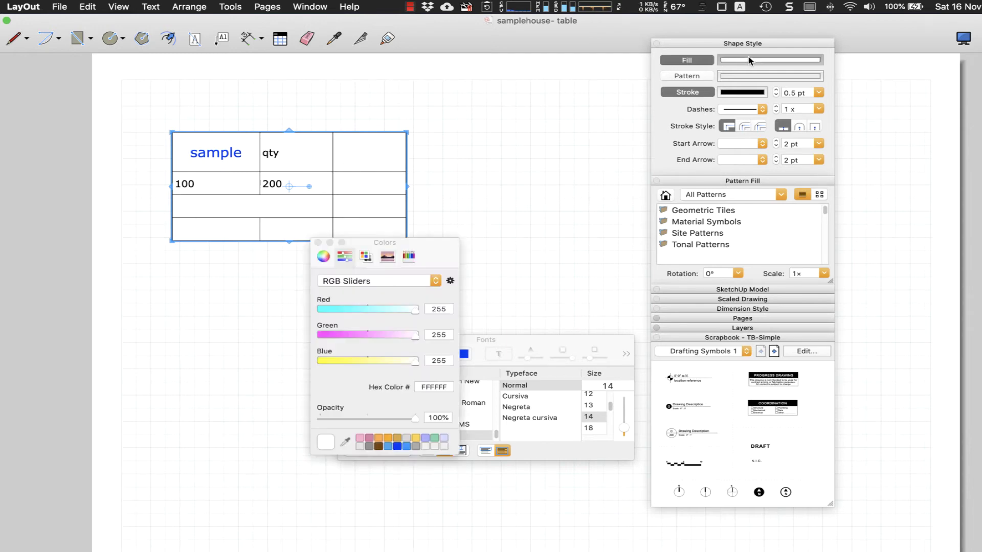
drag(417, 244, 547, 96)
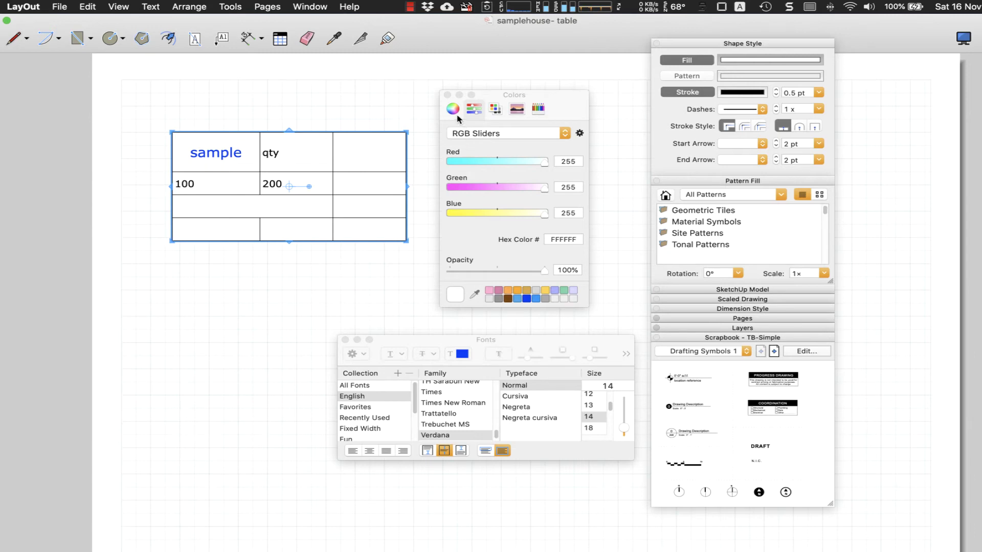
click(494, 108)
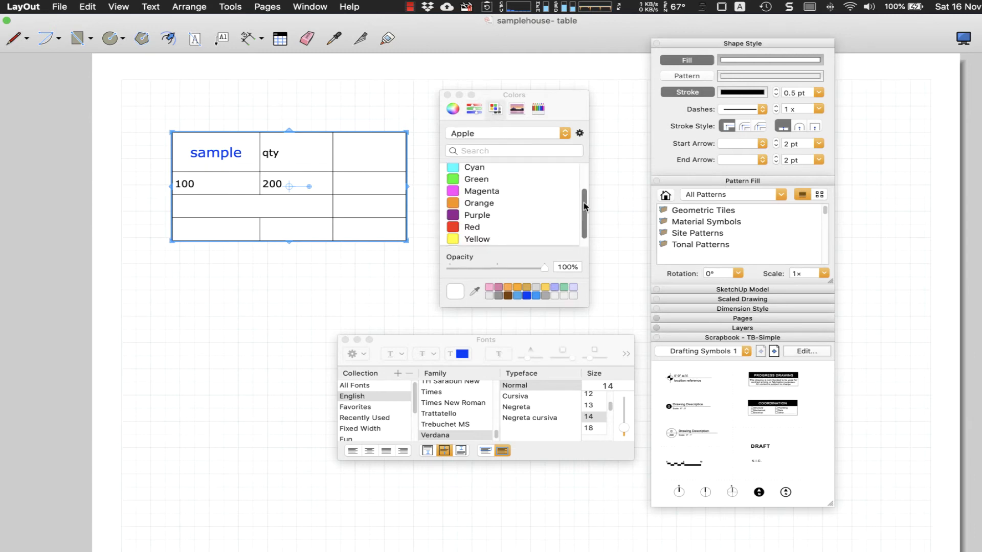
drag(585, 207, 587, 179)
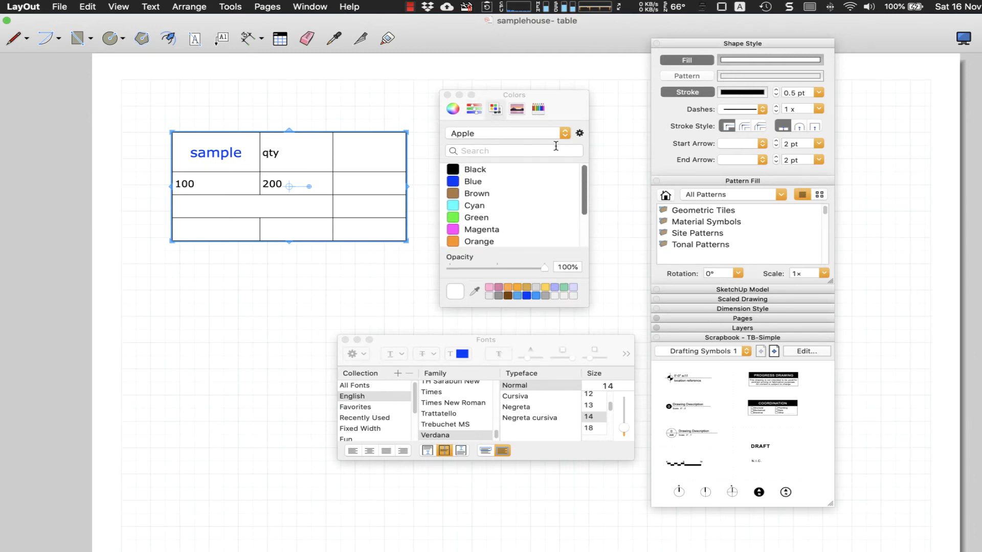
click(538, 108)
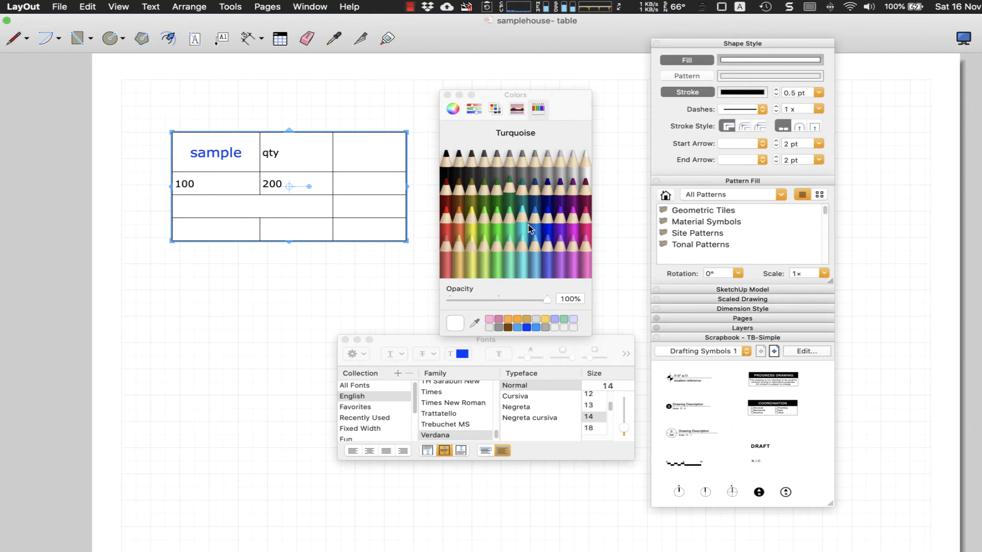
click(470, 217)
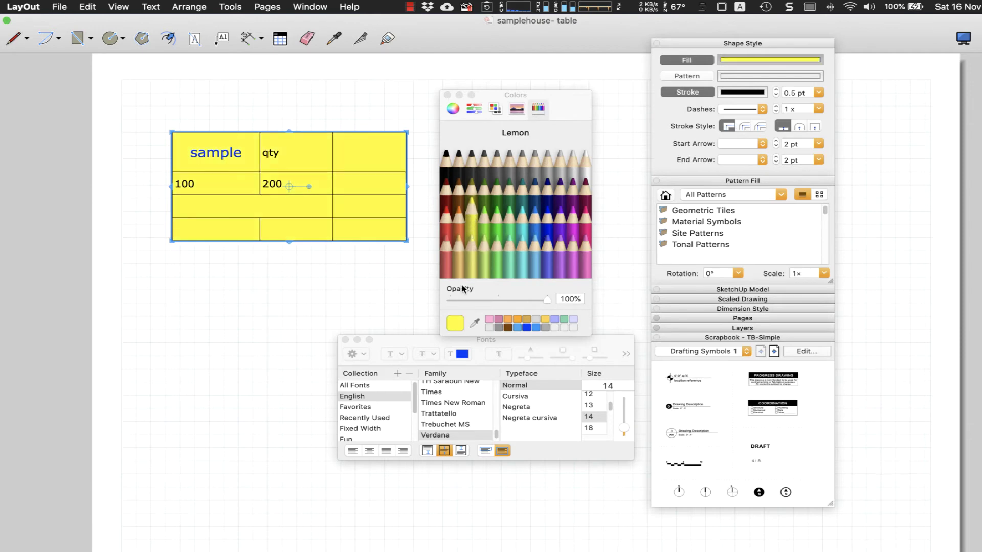
Set the table's stroke colour to blue.
drag(588, 108, 591, 100)
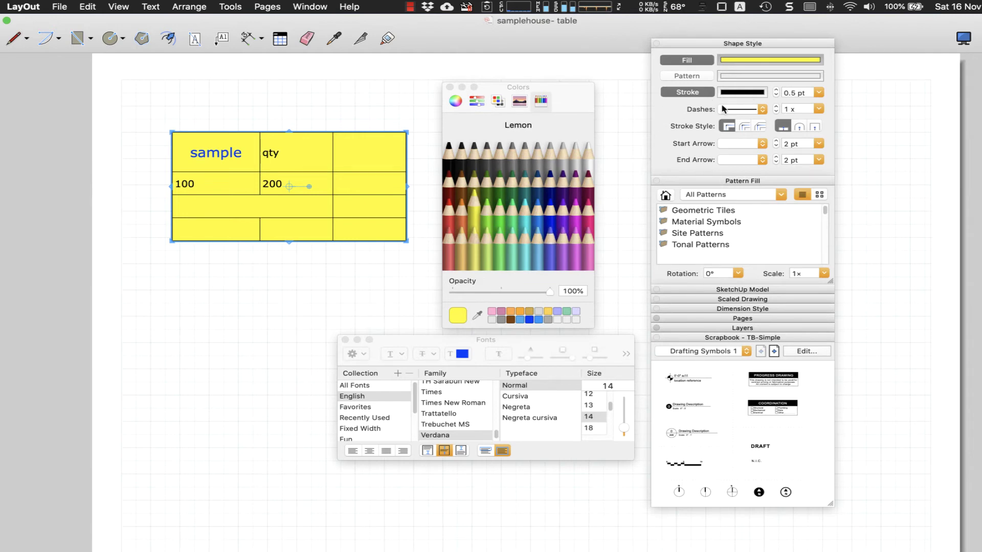
click(756, 93)
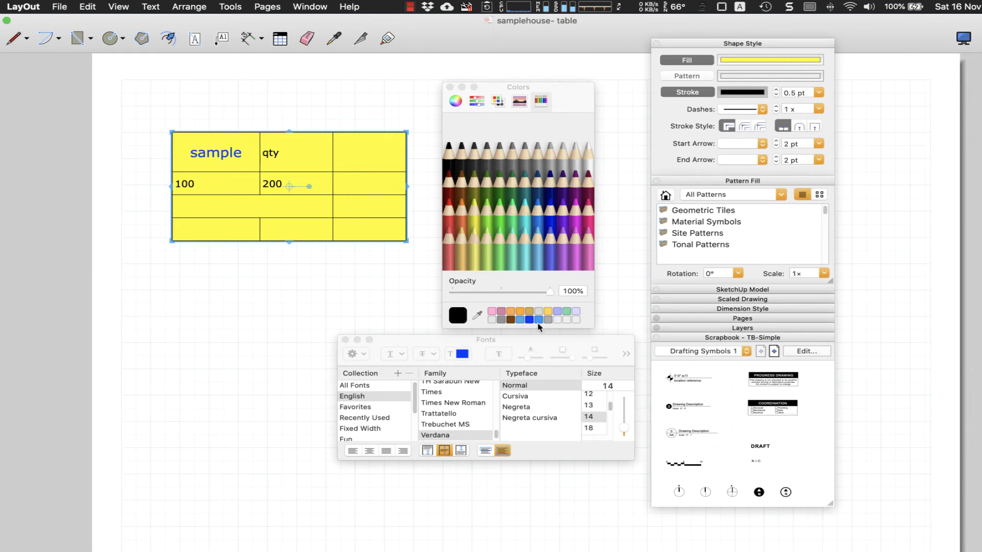
click(529, 320)
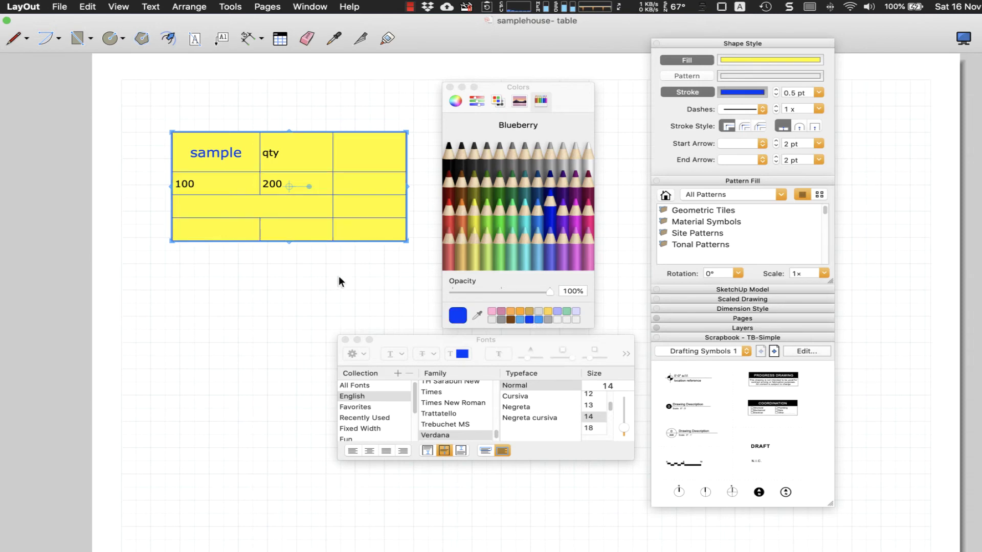
Reselect the yellow table, move the Shape Style panel aside, and close the Colors and Fonts windows.
click(298, 275)
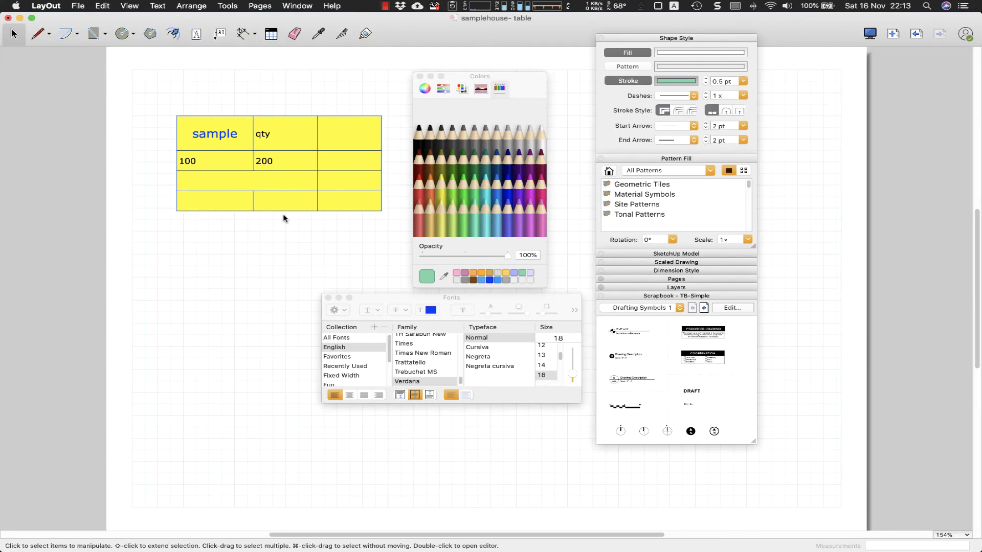
click(321, 129)
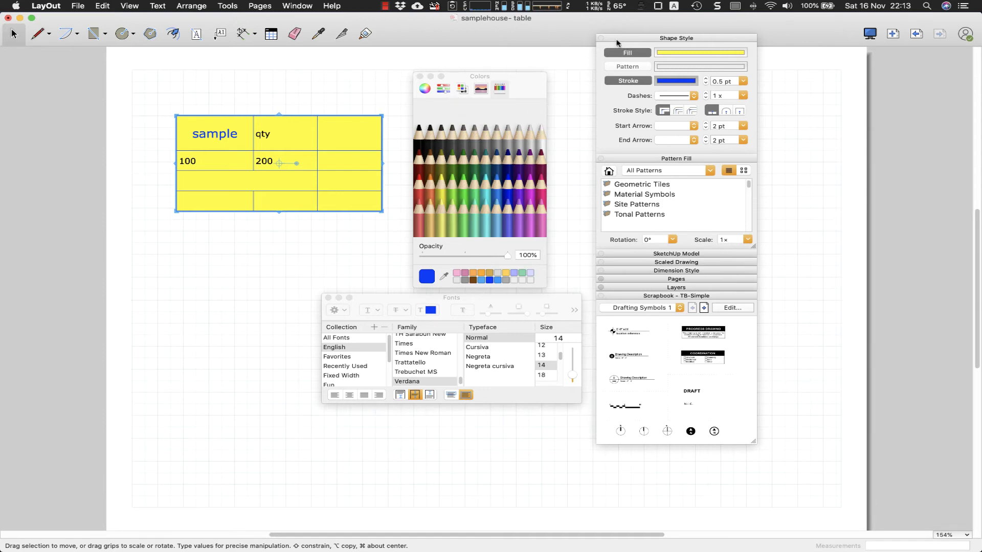
drag(616, 43, 727, 60)
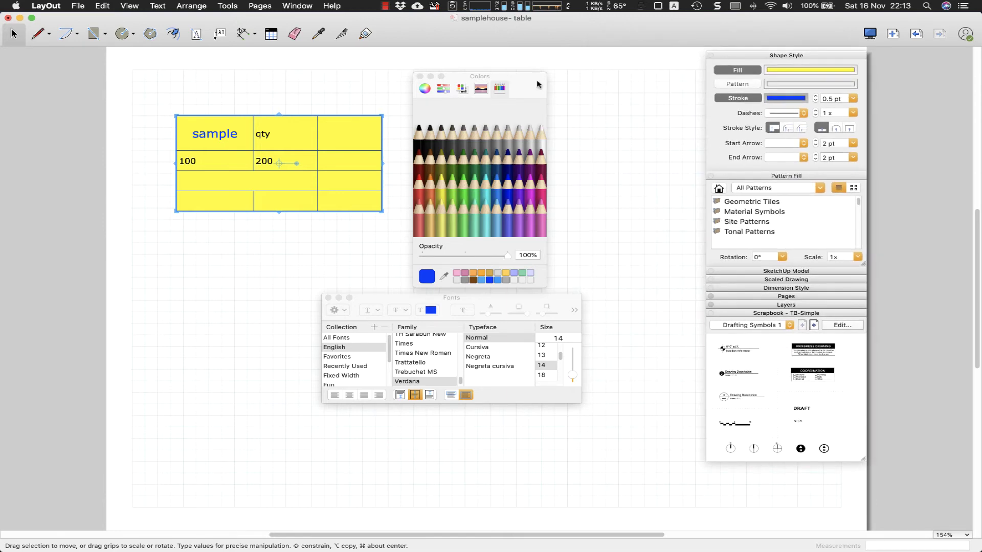
click(419, 77)
click(328, 298)
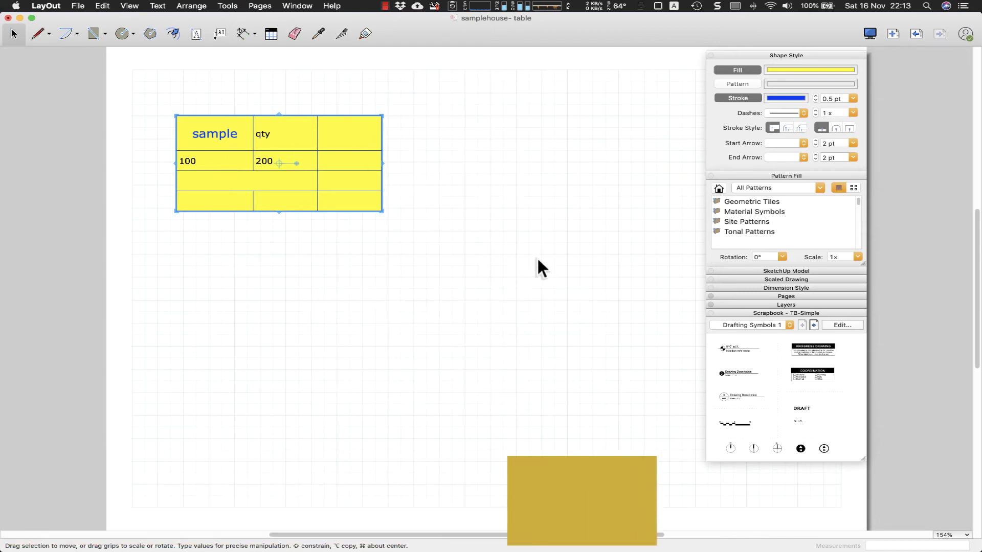
key(ctrl+Up)
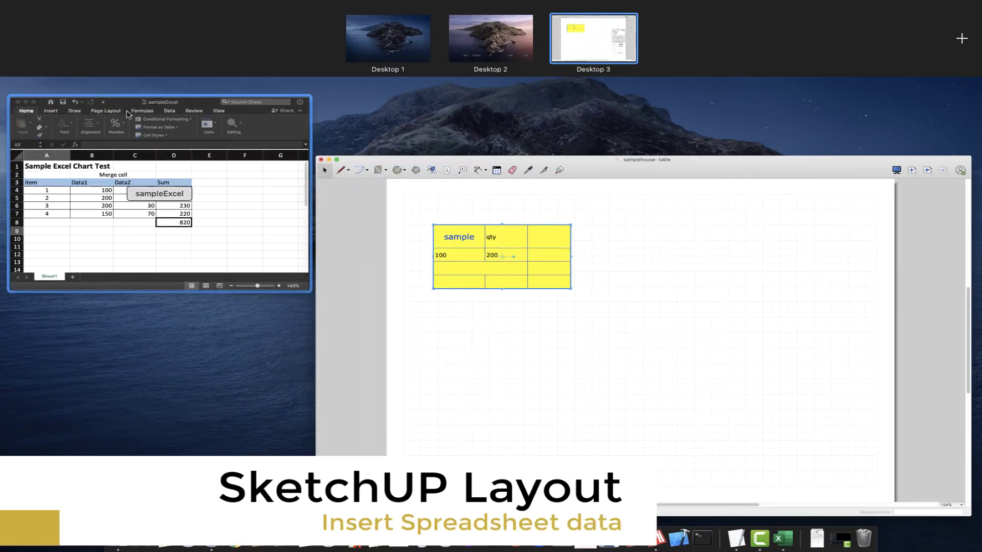
click(207, 185)
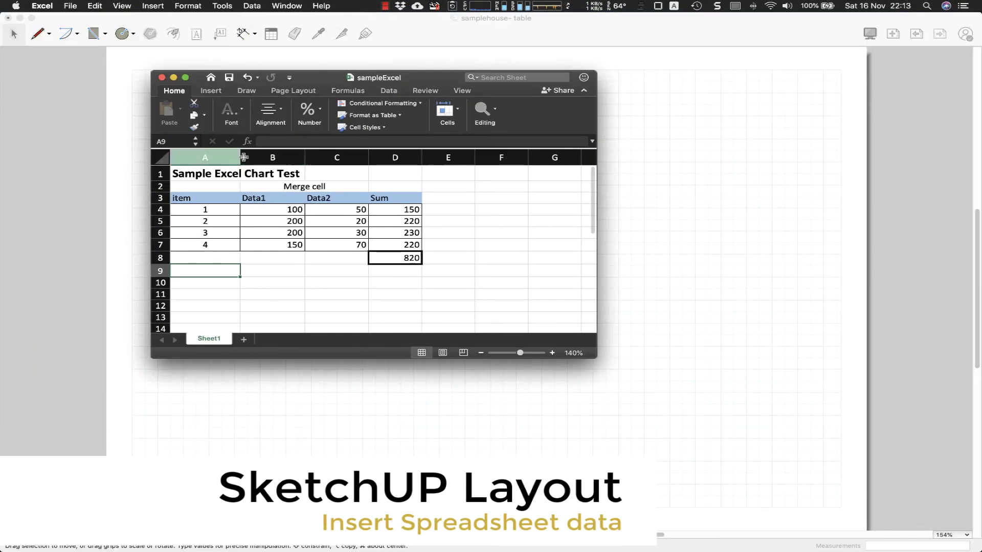
click(286, 307)
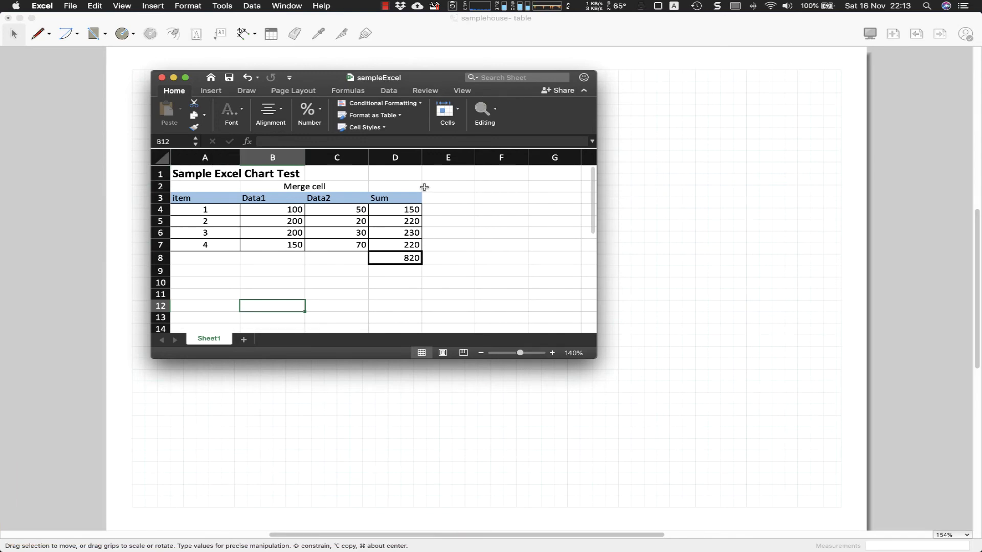
click(281, 188)
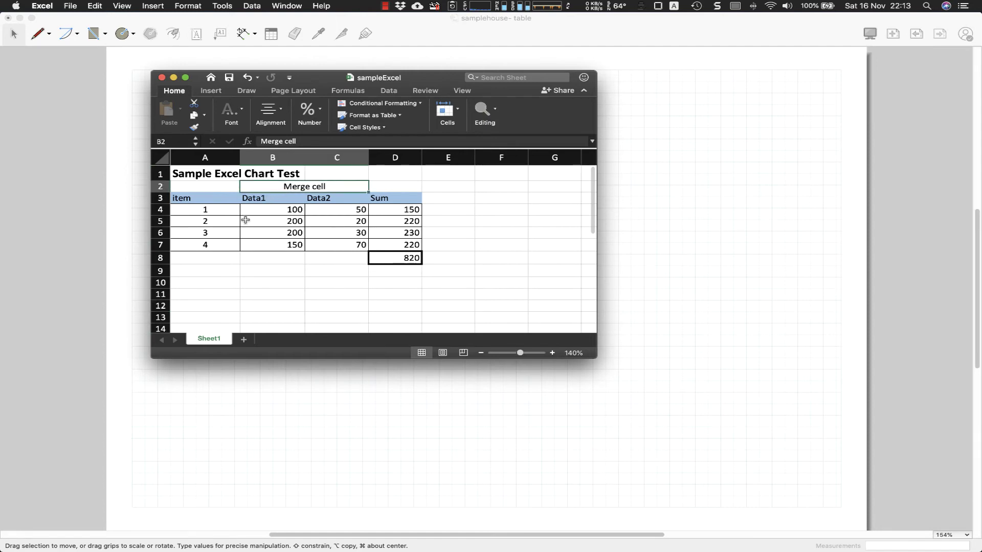
click(257, 284)
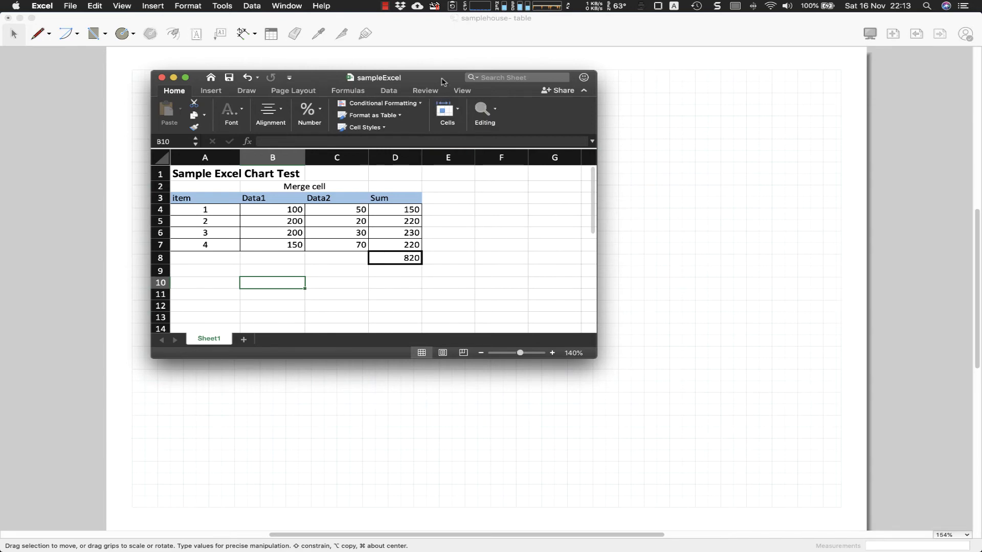
drag(442, 82, 752, 132)
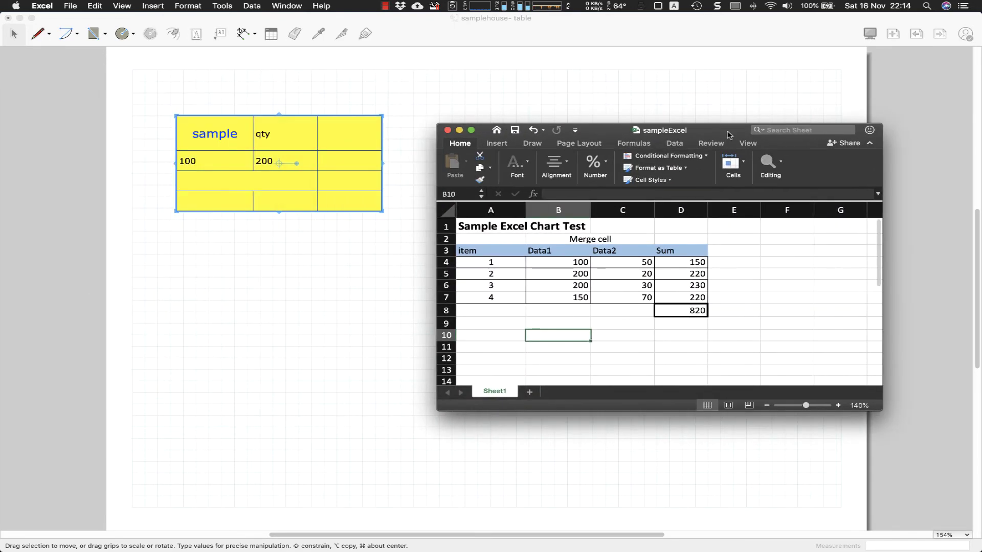
key(ctrl+Up)
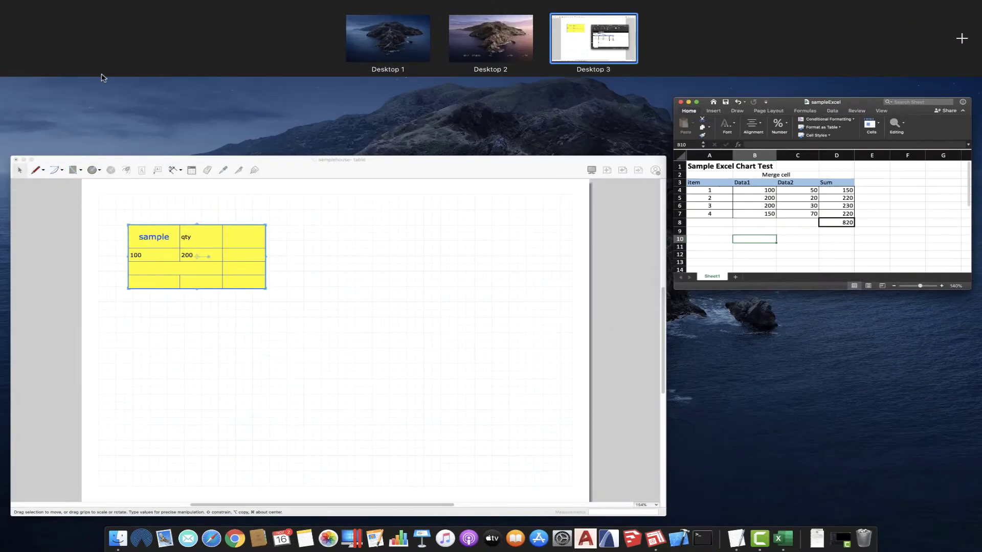
click(450, 196)
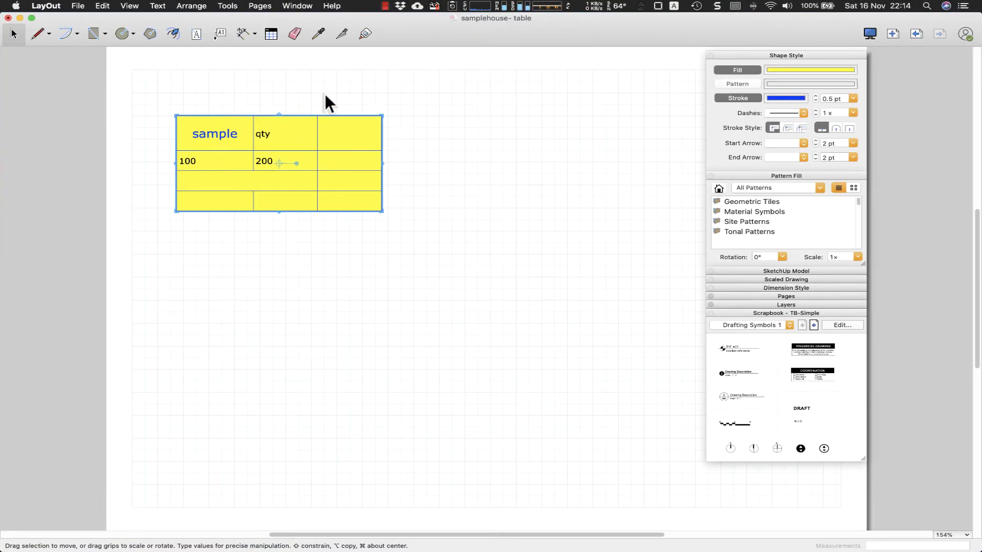
Choose File > Insert and pick sampleExcel.xlsx from the WhyLayout folder.
click(79, 7)
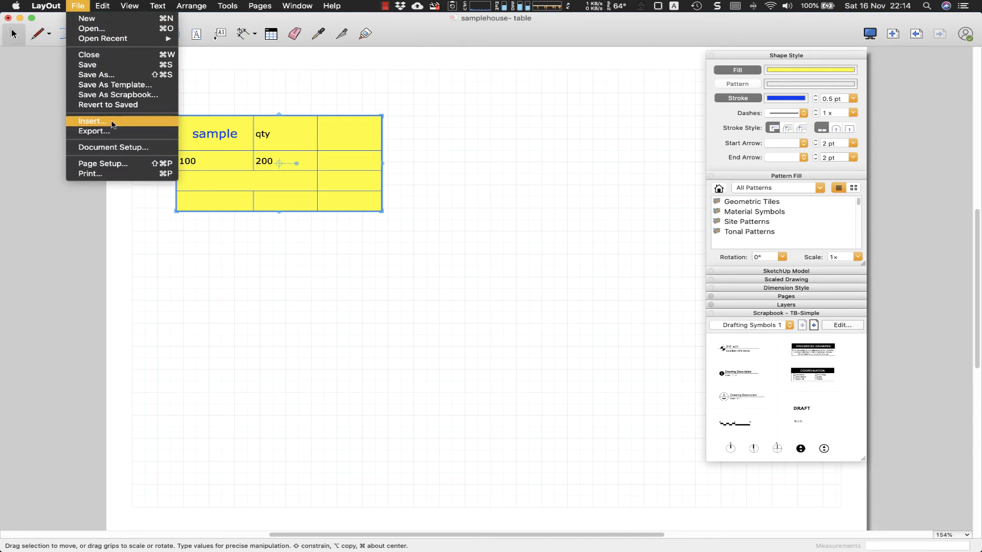
click(112, 125)
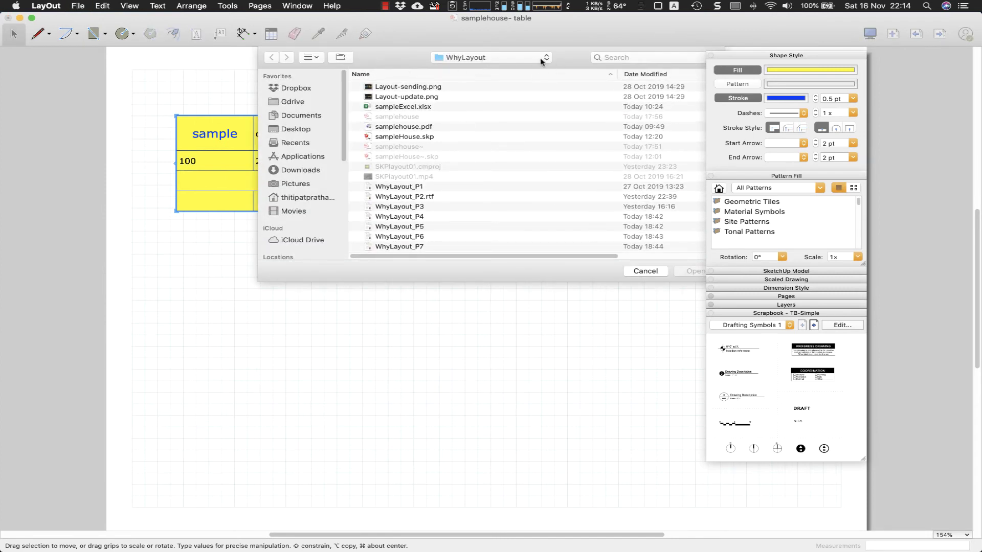
click(420, 109)
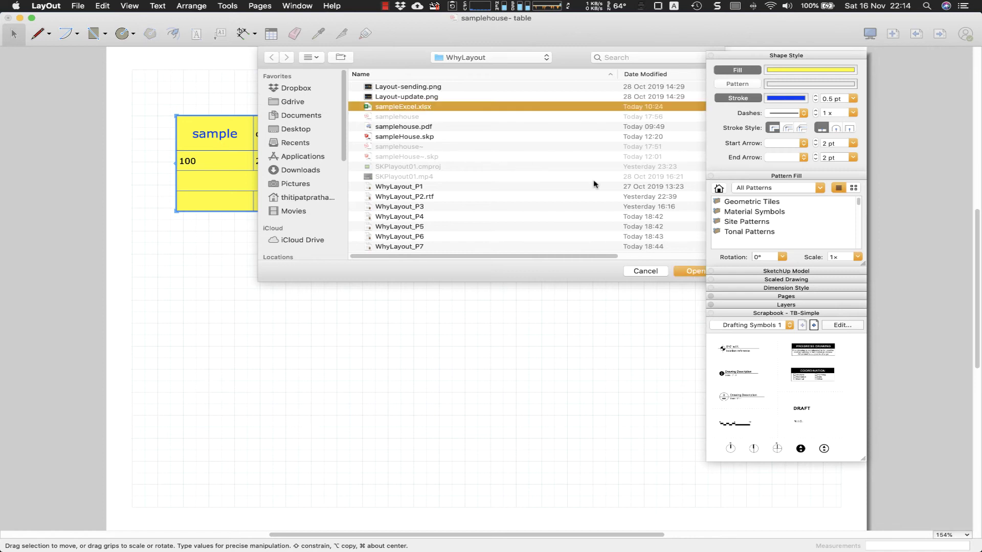
drag(767, 58, 820, 64)
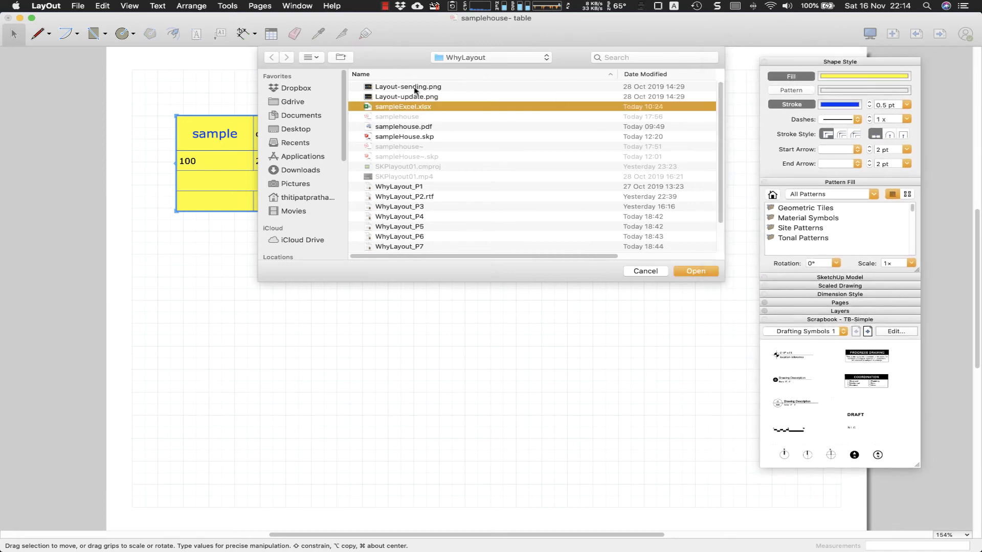
Insert the workbook using Sheet1, the full A1:D8 range, with Excel formatting imported.
click(695, 271)
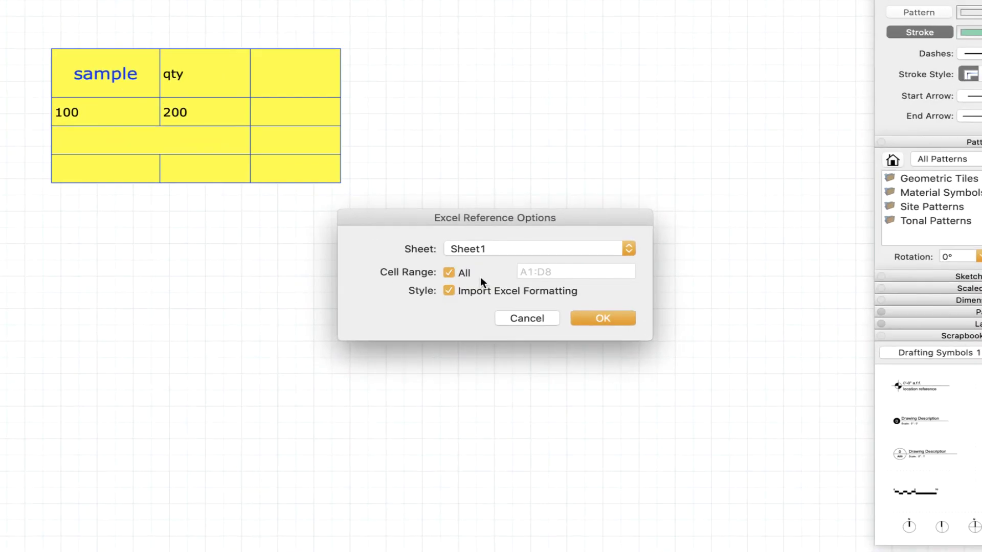
drag(466, 202, 456, 200)
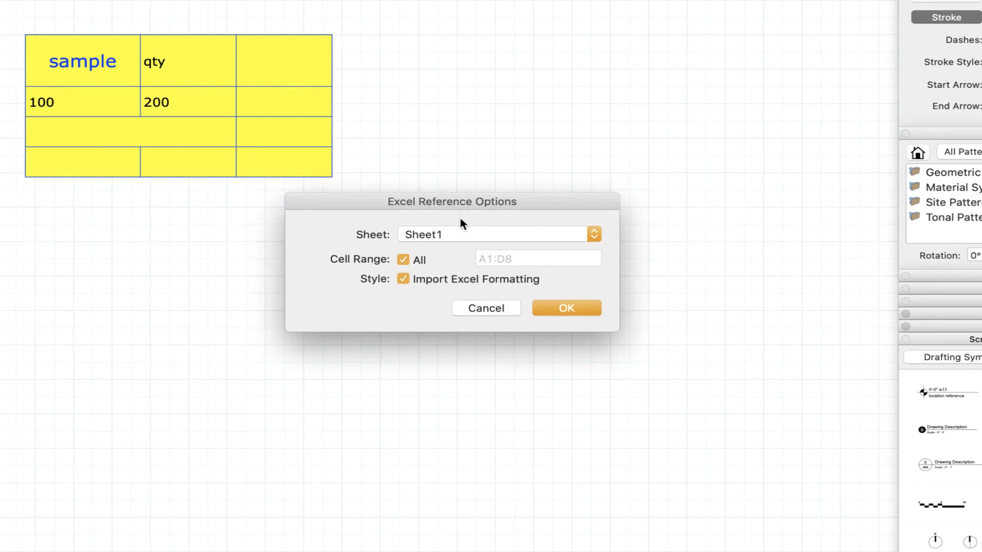
click(589, 233)
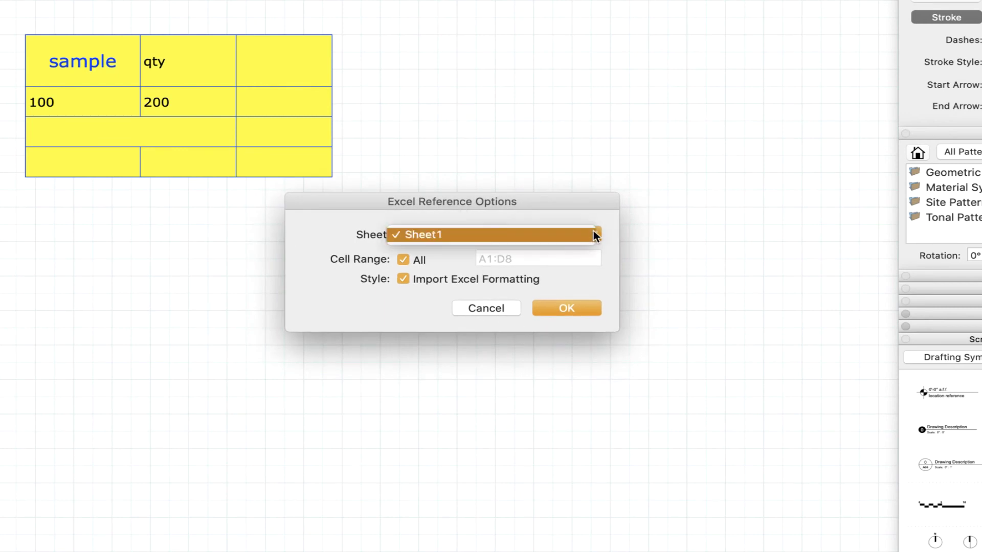
click(593, 231)
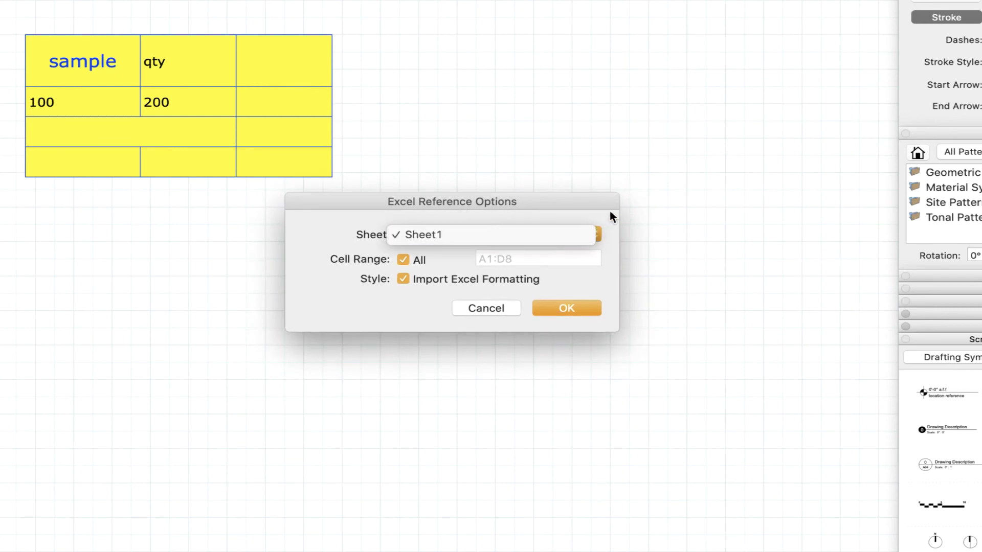
click(402, 261)
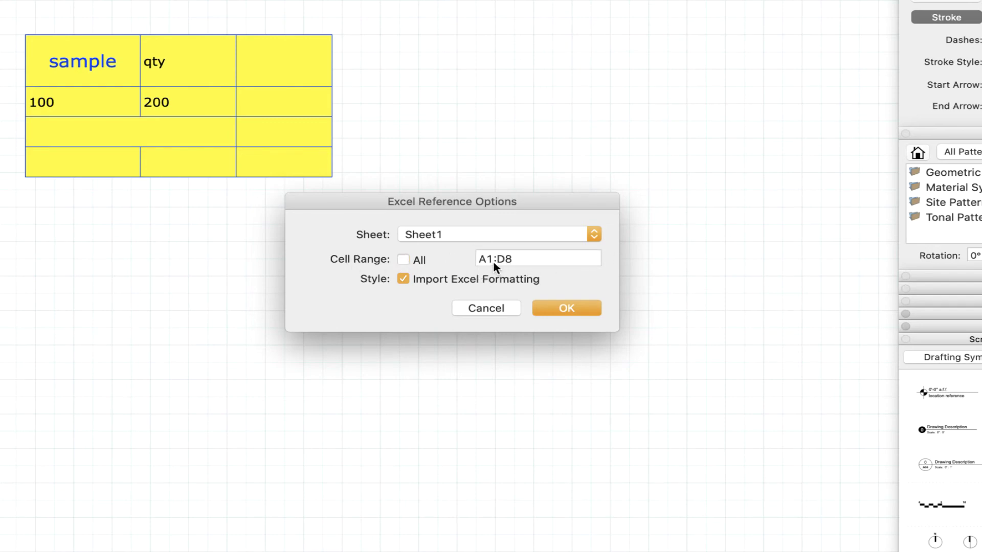
click(403, 260)
Place the imported table further right, then bring the sampleExcel workbook forward beside LayOut.
click(568, 308)
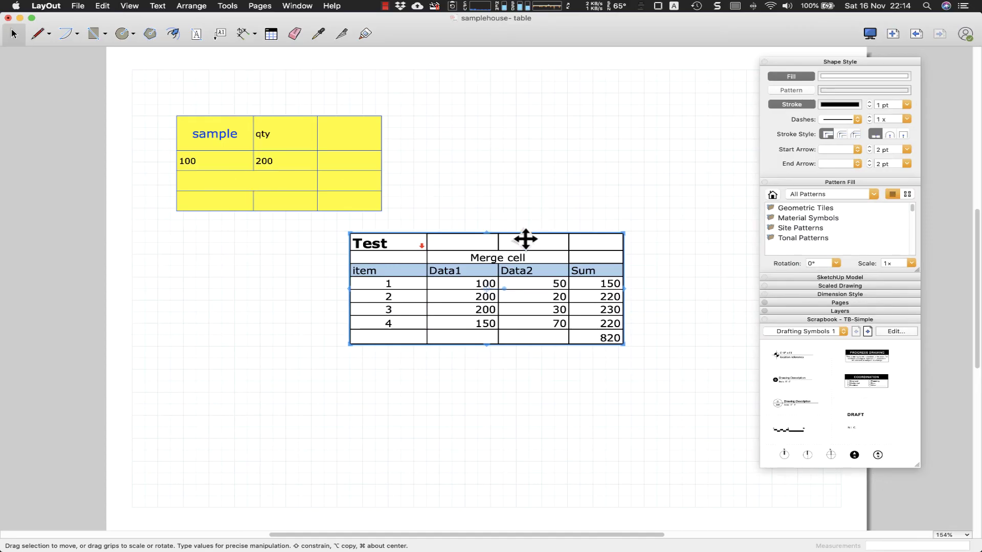
drag(529, 241, 631, 232)
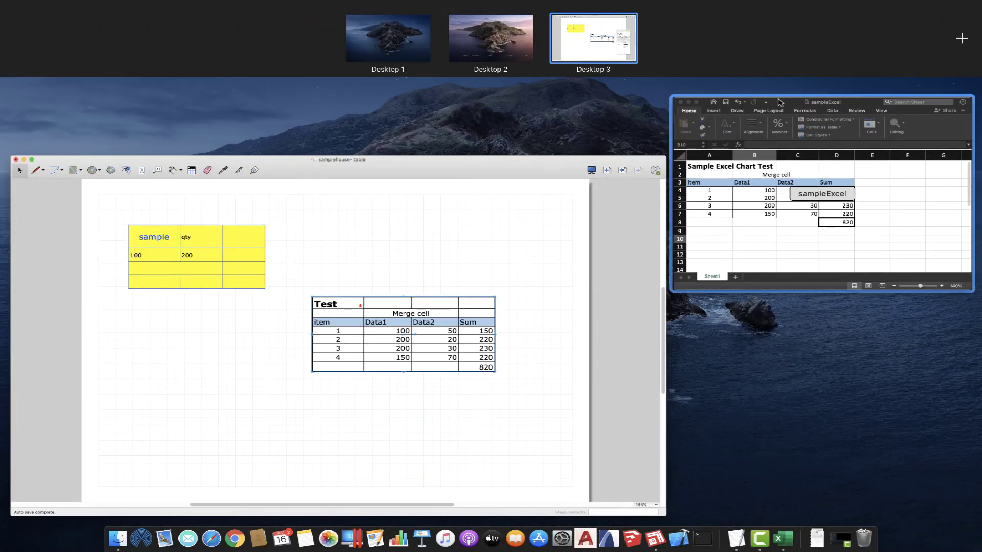
click(779, 101)
drag(651, 126, 196, 131)
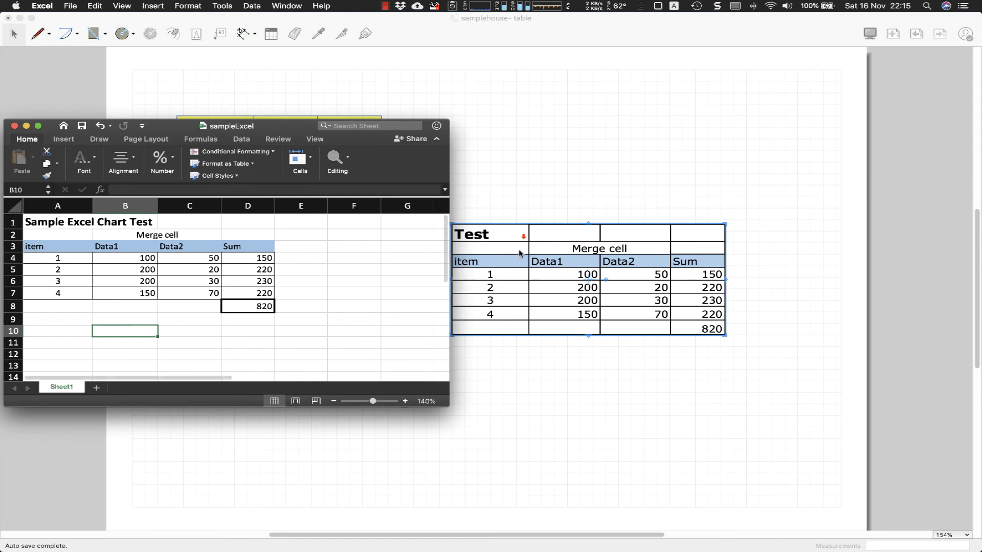
click(583, 247)
key(ctrl+Up)
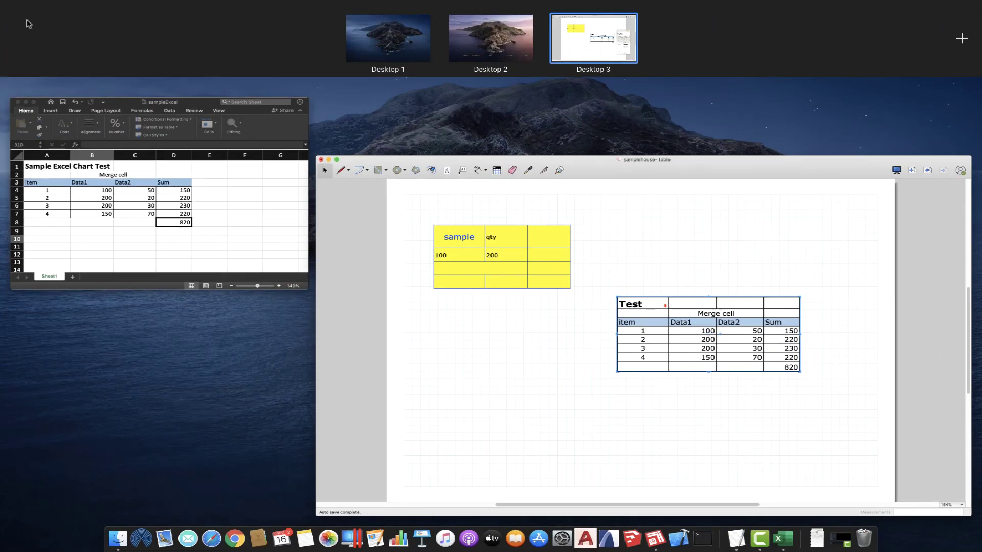
click(225, 213)
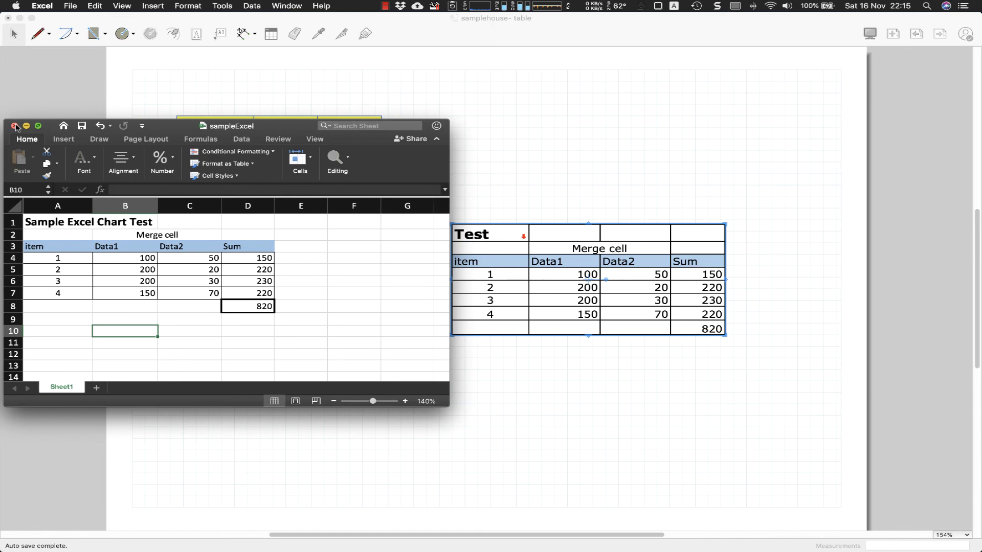
Close Excel and merge cells A1 through C1 of the imported table into one title cell.
click(15, 126)
click(614, 182)
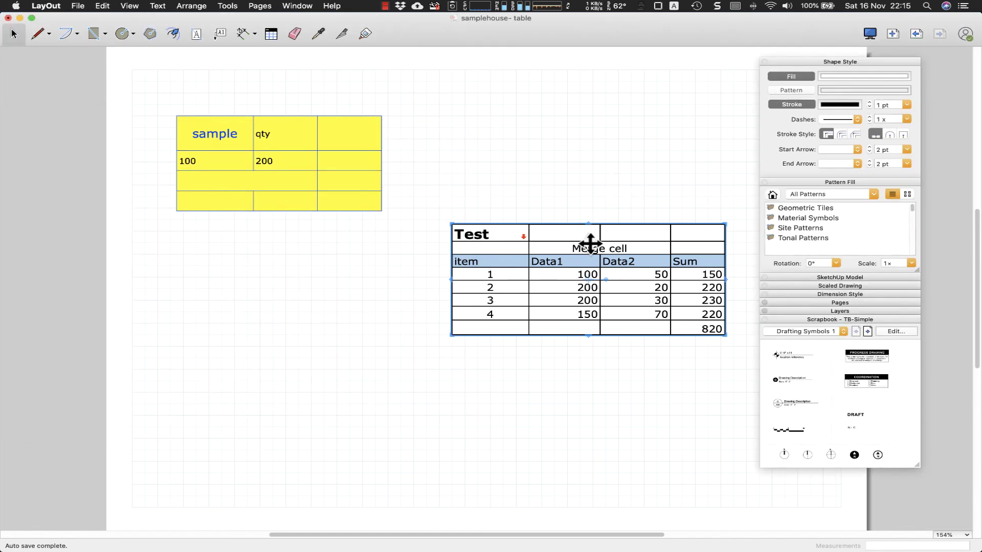
click(492, 234)
double_click(510, 234)
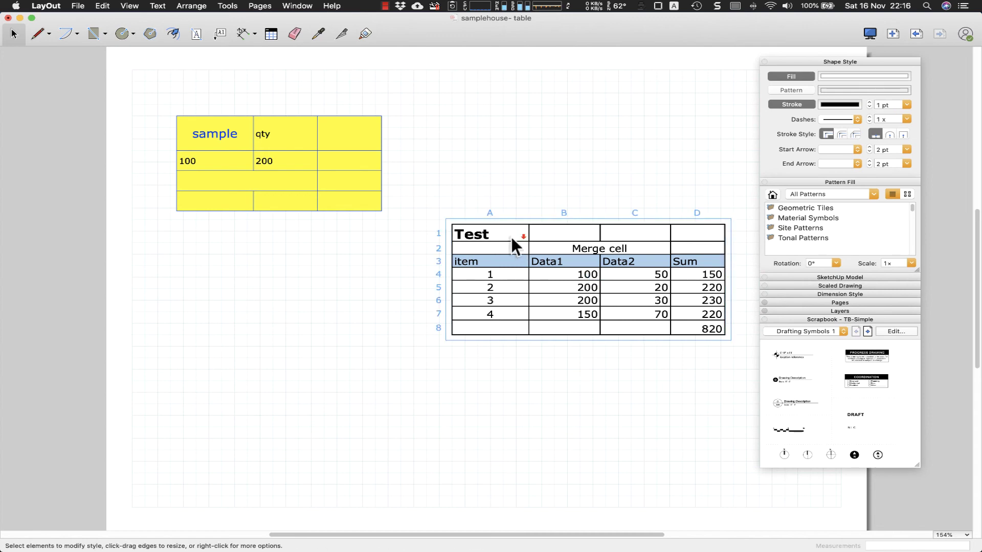
drag(501, 232, 551, 233)
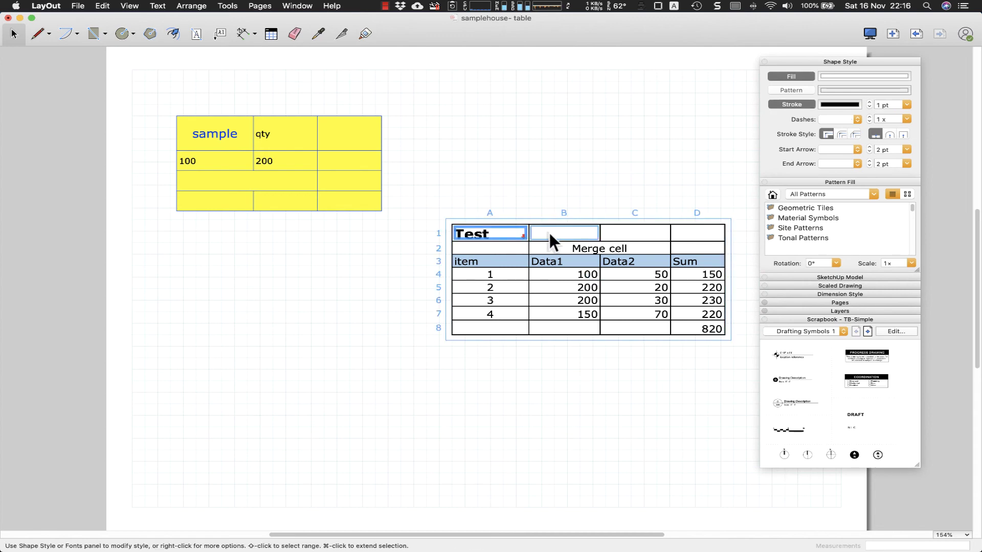
shift+click(630, 234)
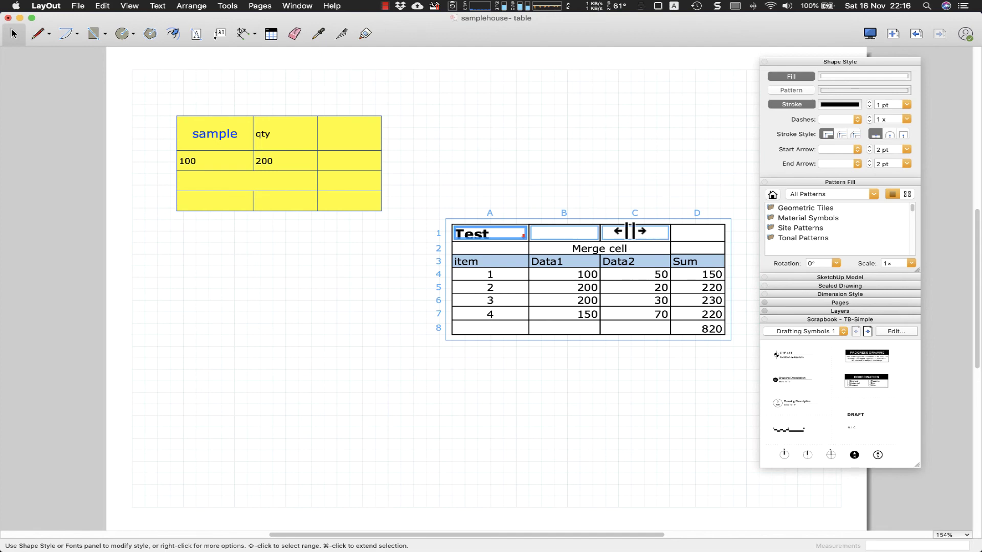
right_click(563, 235)
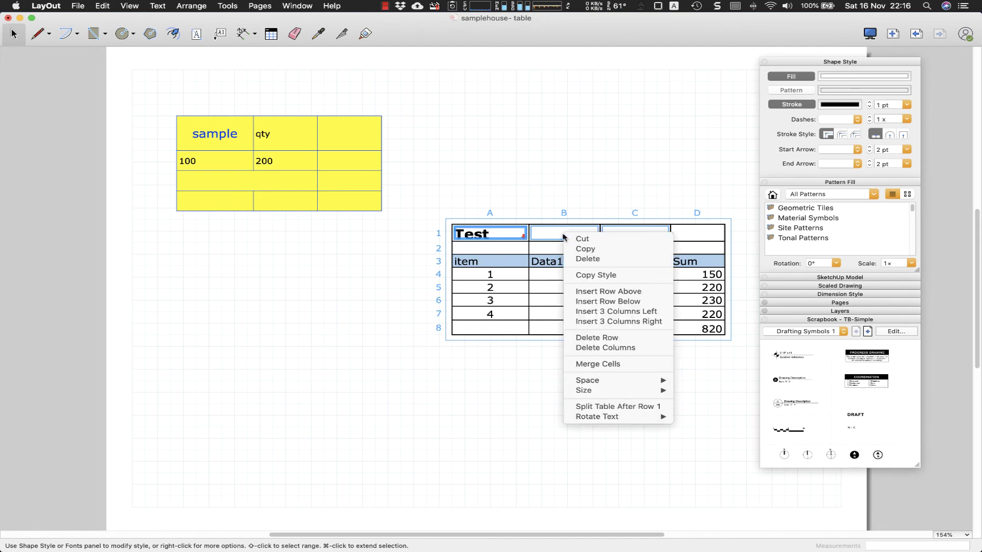
click(598, 364)
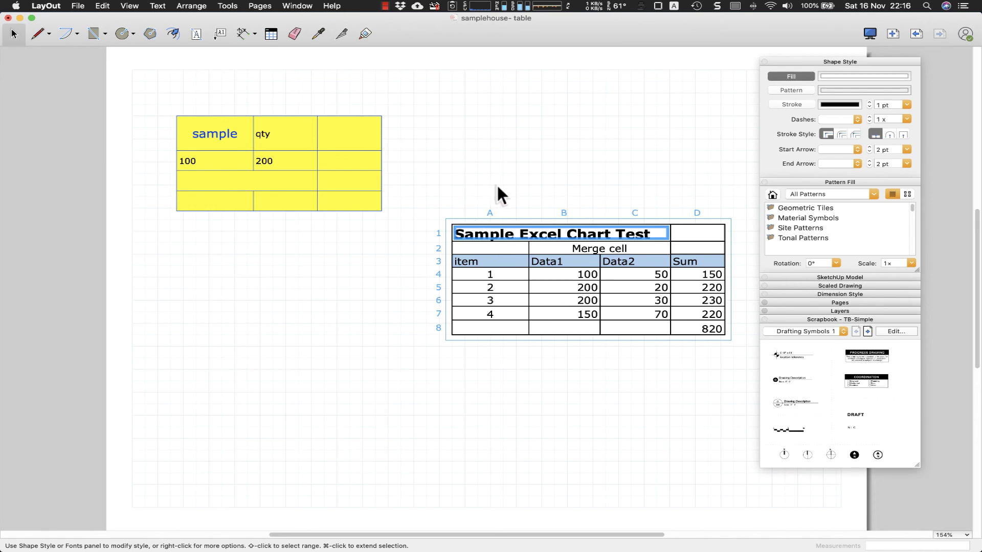
Make the 'Sample Excel Chart Test' title row taller and move the table further left.
key(Escape)
key(Escape)
click(501, 237)
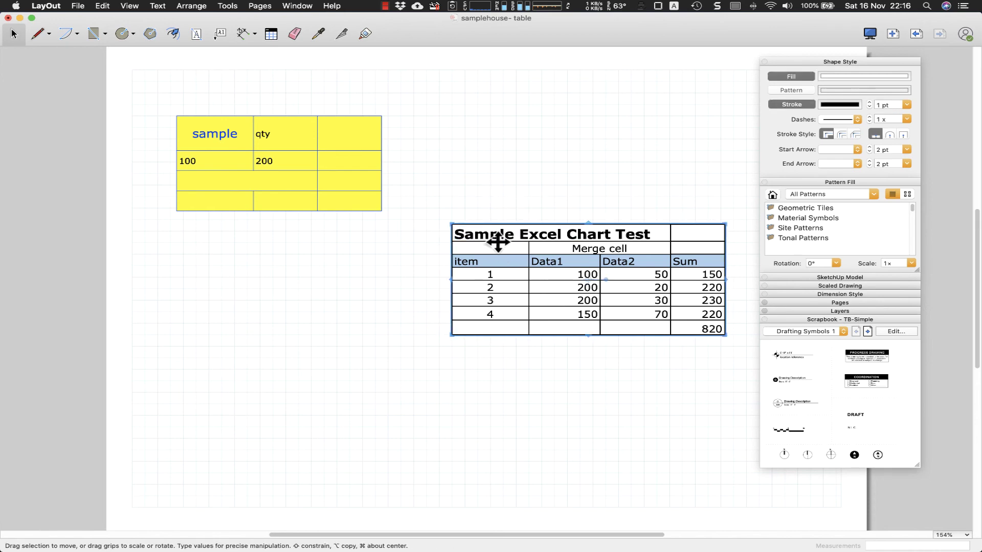
double_click(501, 238)
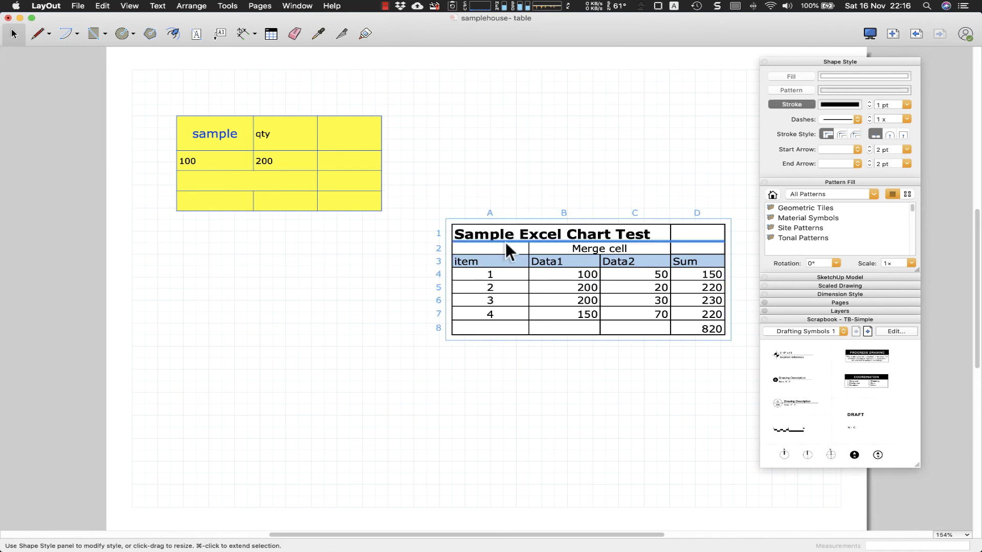
drag(505, 248, 505, 252)
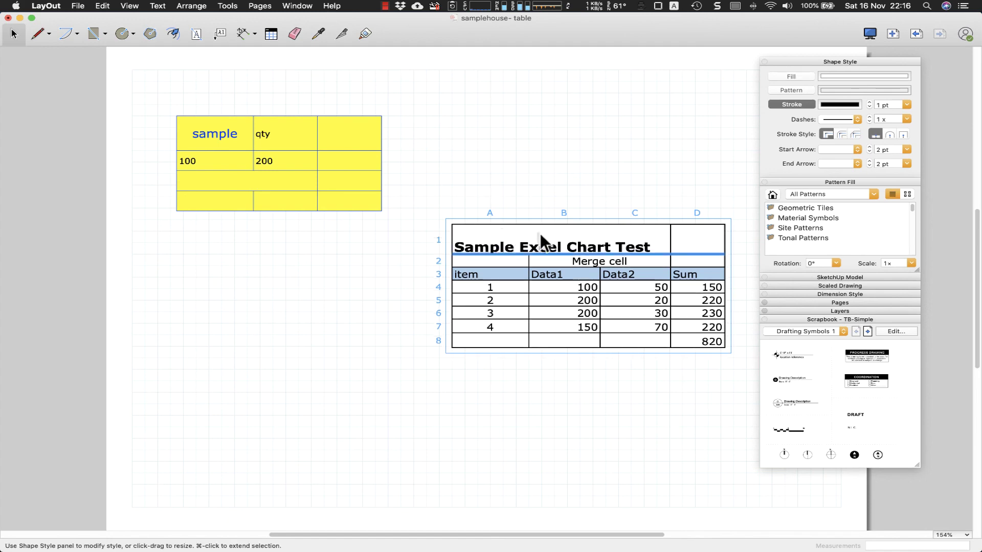
click(643, 170)
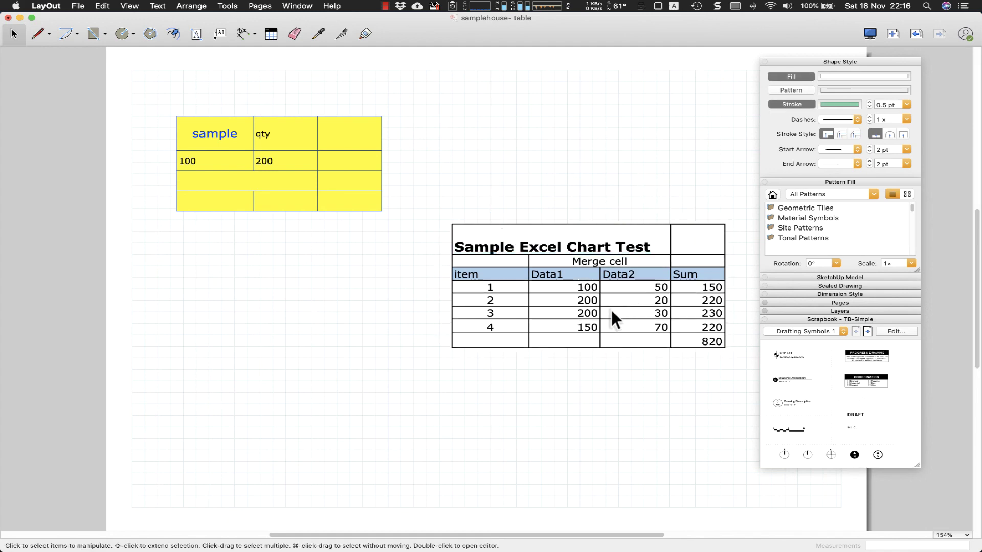
drag(634, 228, 527, 234)
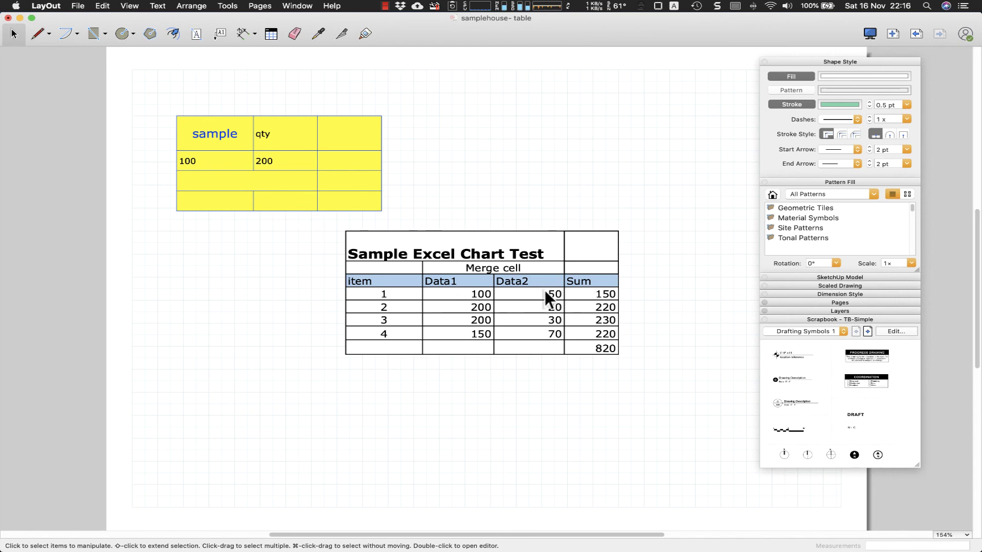
click(606, 288)
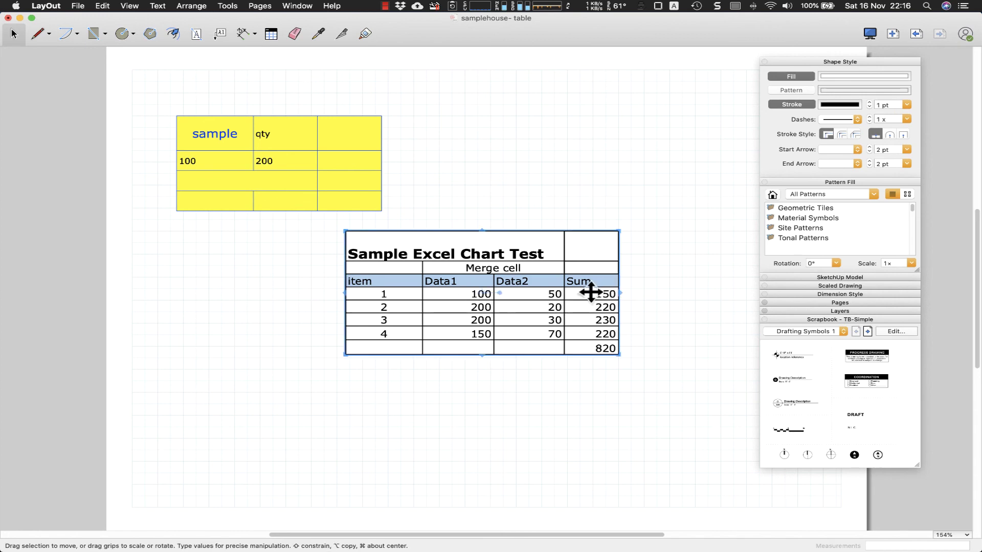
double_click(596, 290)
click(606, 294)
double_click(606, 295)
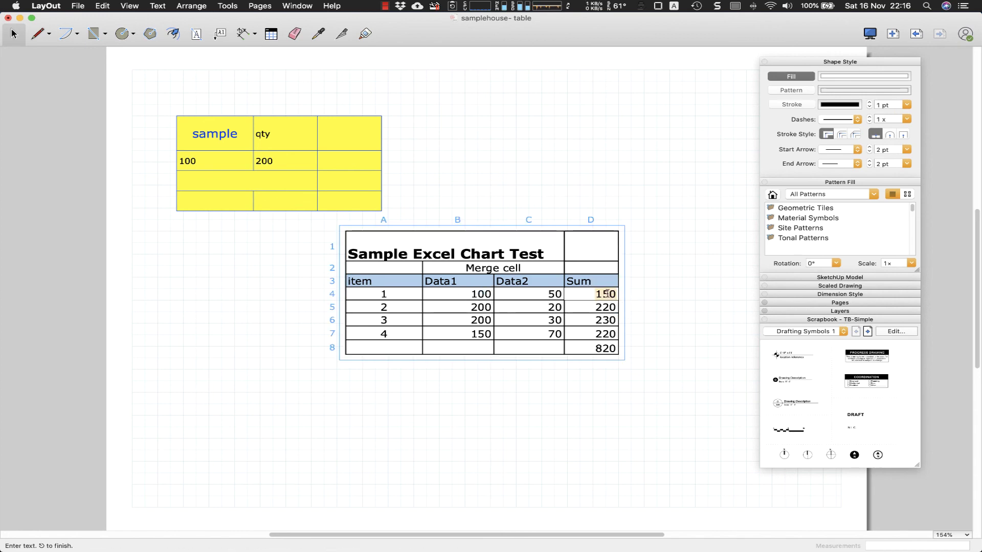
drag(552, 299, 608, 294)
double_click(606, 295)
double_click(606, 293)
key(Escape)
click(534, 394)
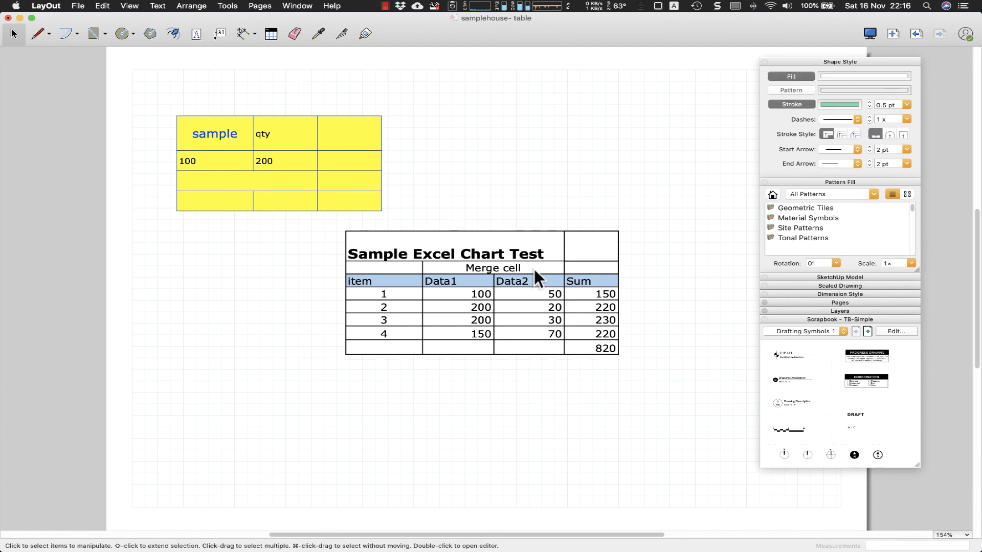
click(526, 239)
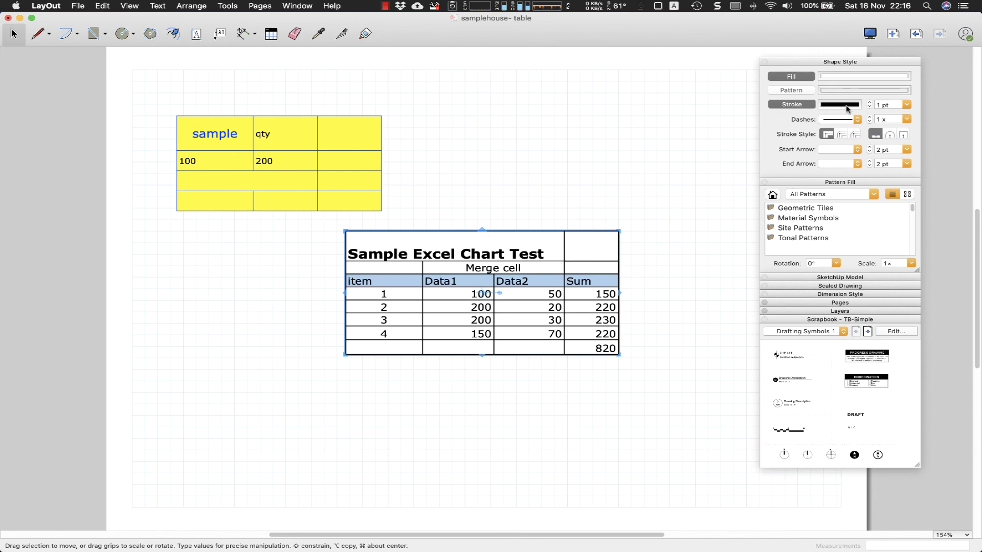
Set the imported table's stroke colour to grey, then deselect it.
click(846, 104)
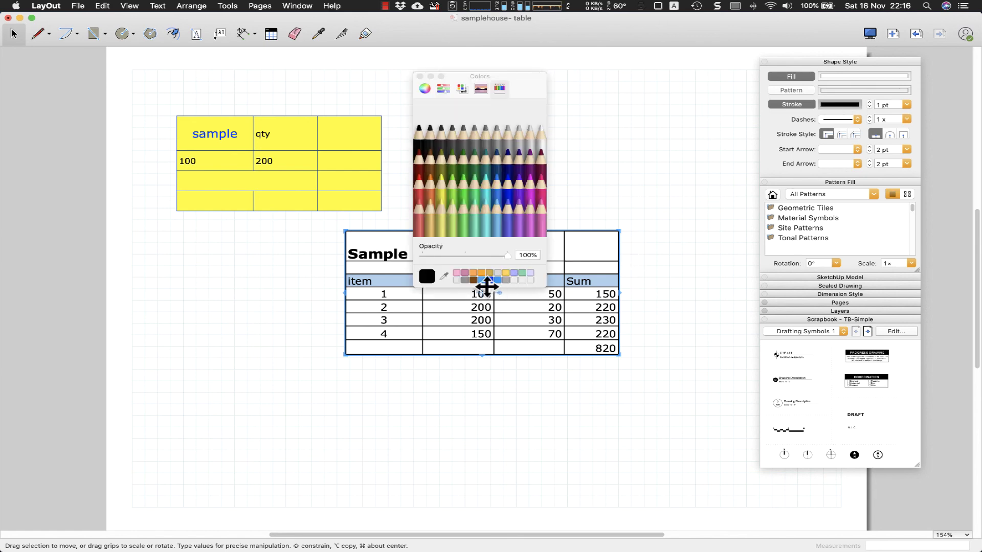
click(465, 281)
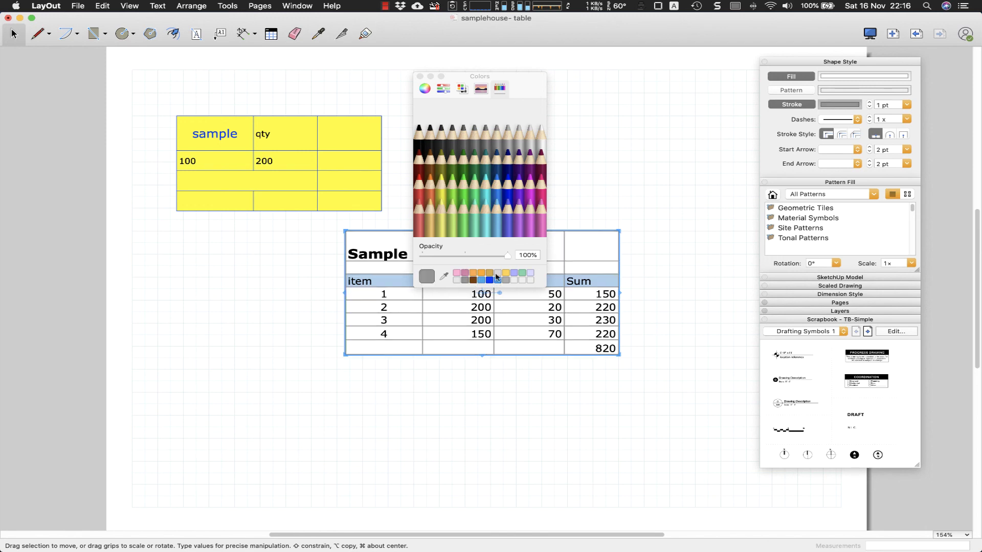
click(420, 77)
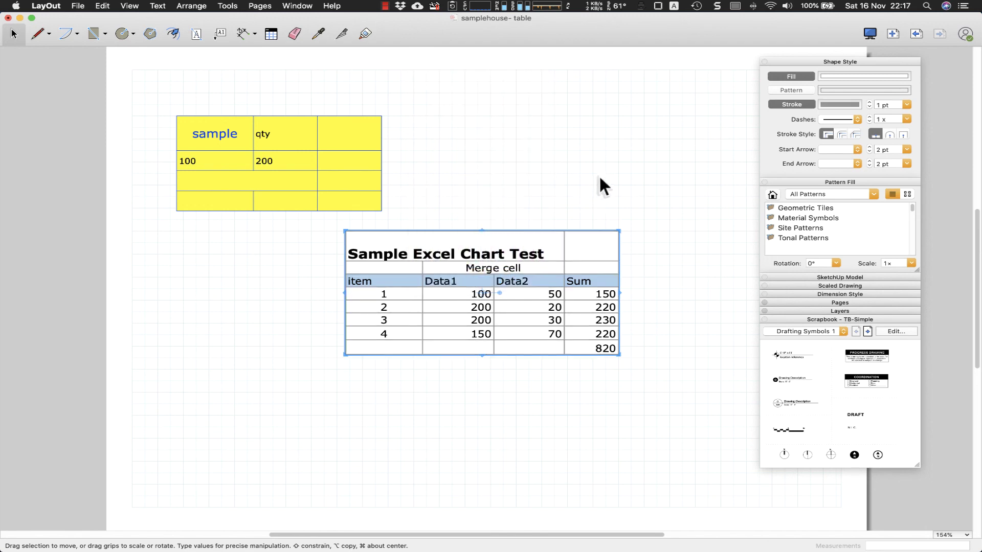
click(598, 179)
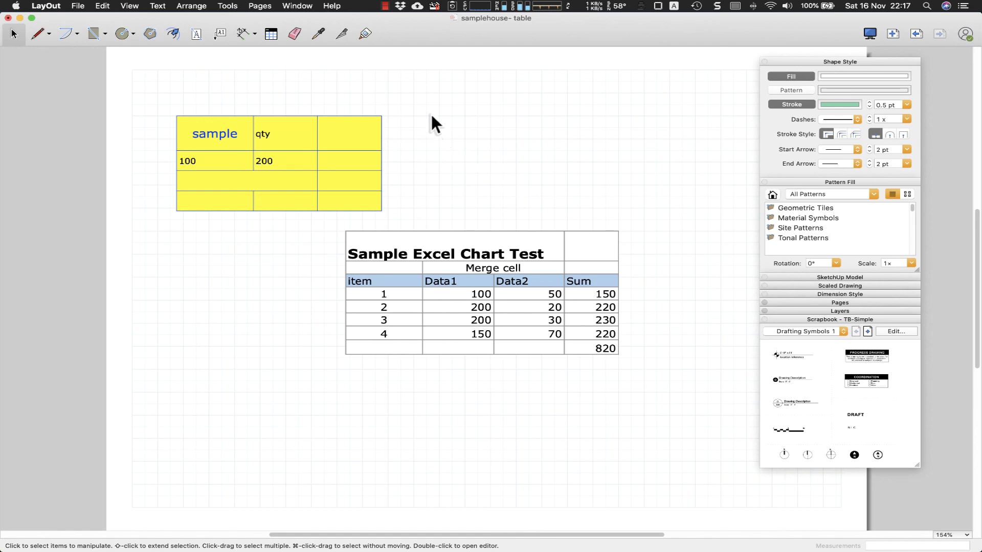
click(384, 6)
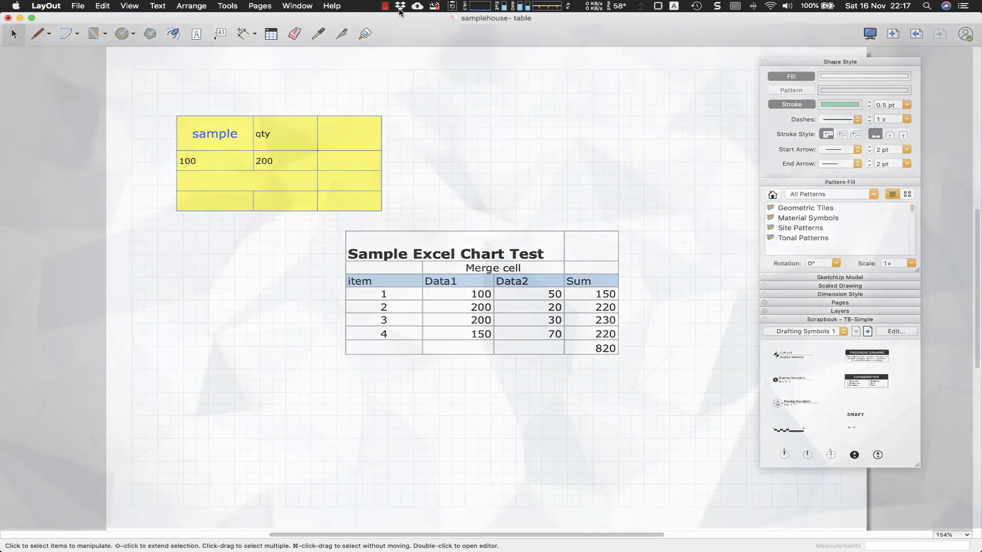